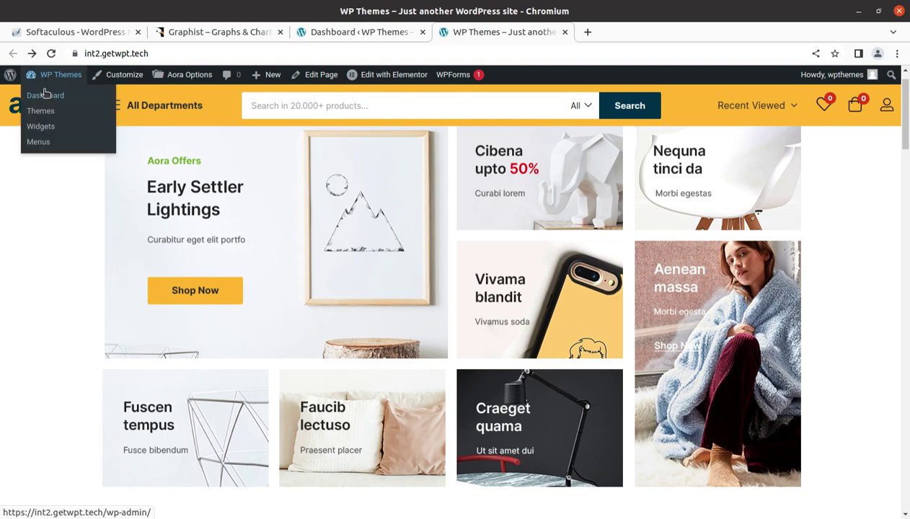
- Look over the WordPress admin dashboard, then view the Graphist – Graphs & Charts for Elementor CodeCanyon page
click(317, 37)
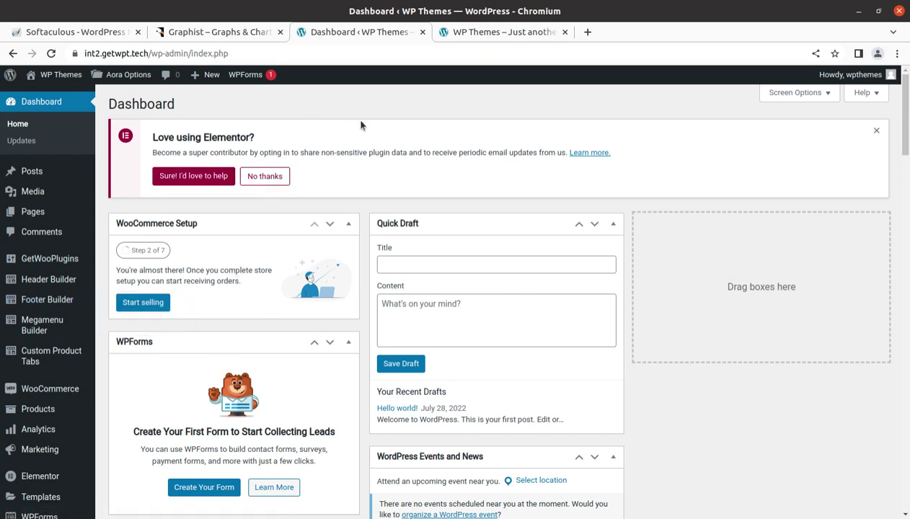
click(216, 35)
click(95, 131)
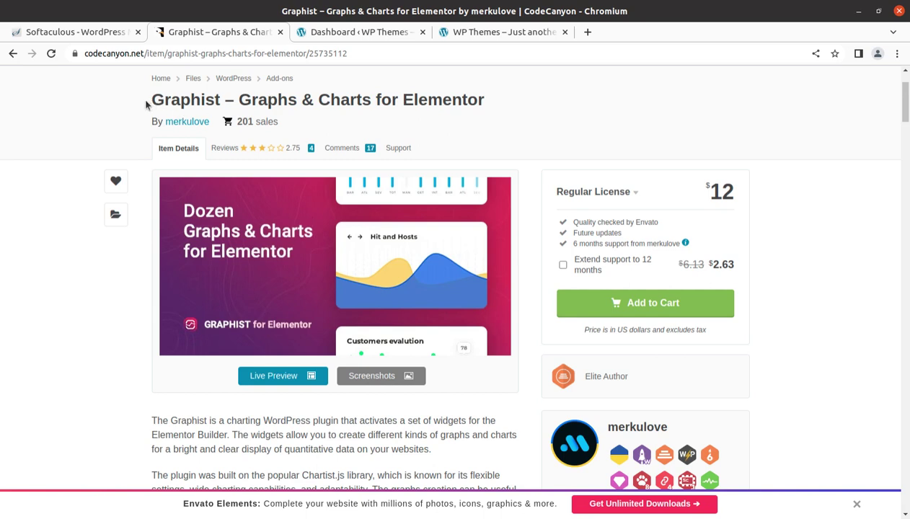
drag(146, 105, 484, 101)
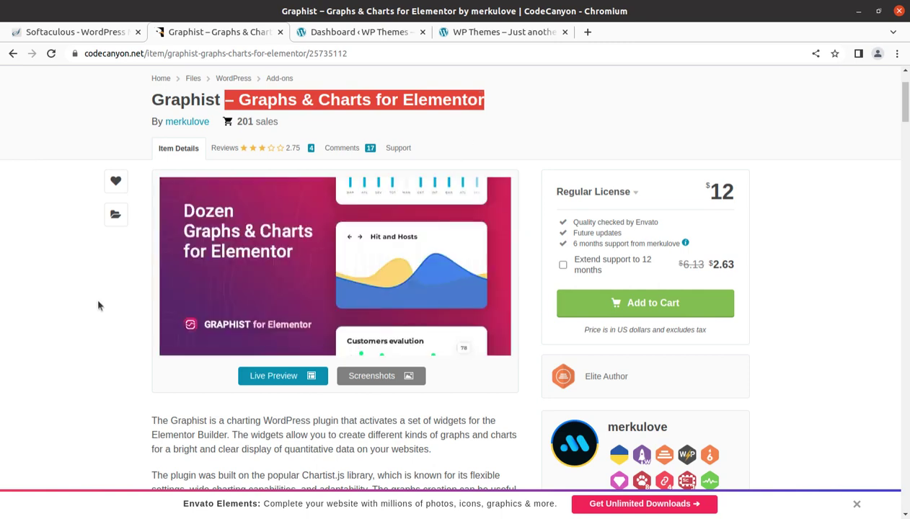
scroll(87, 305, up, 2)
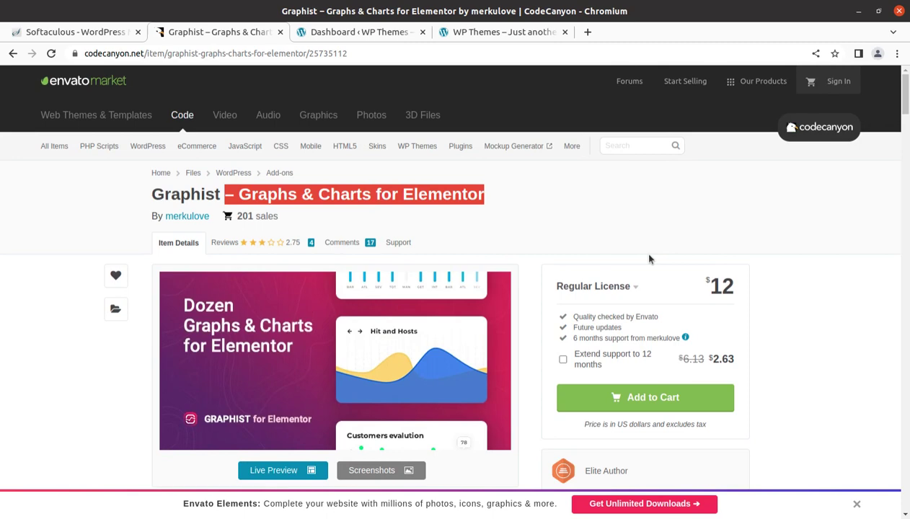
scroll(606, 245, down, 2)
scroll(562, 233, down, 3)
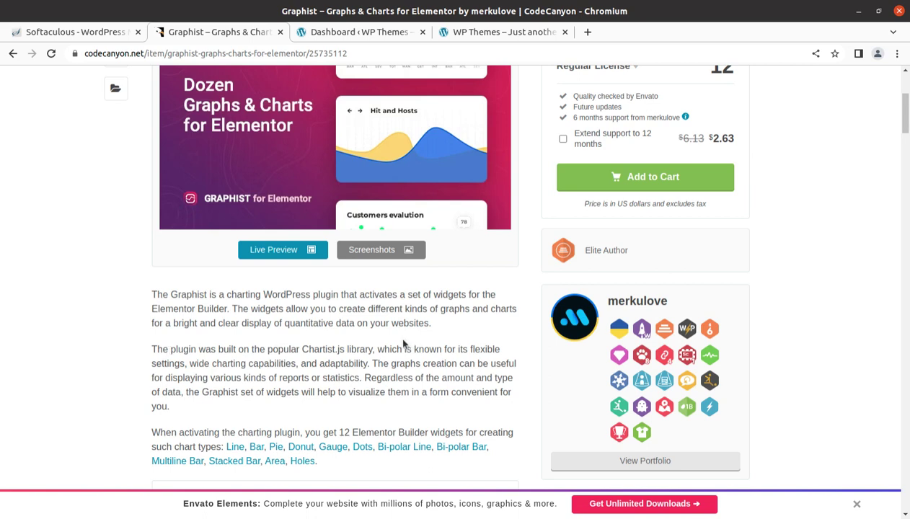
scroll(443, 360, up, 3)
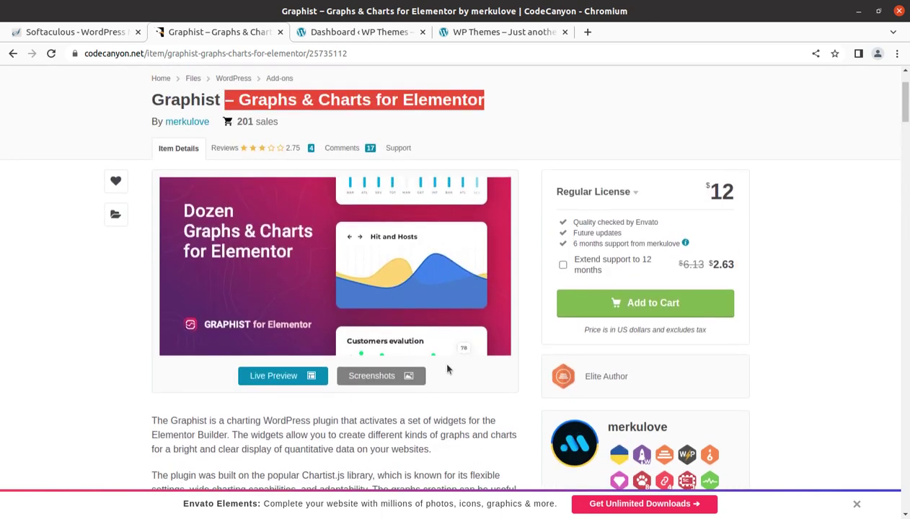
scroll(448, 370, up, 3)
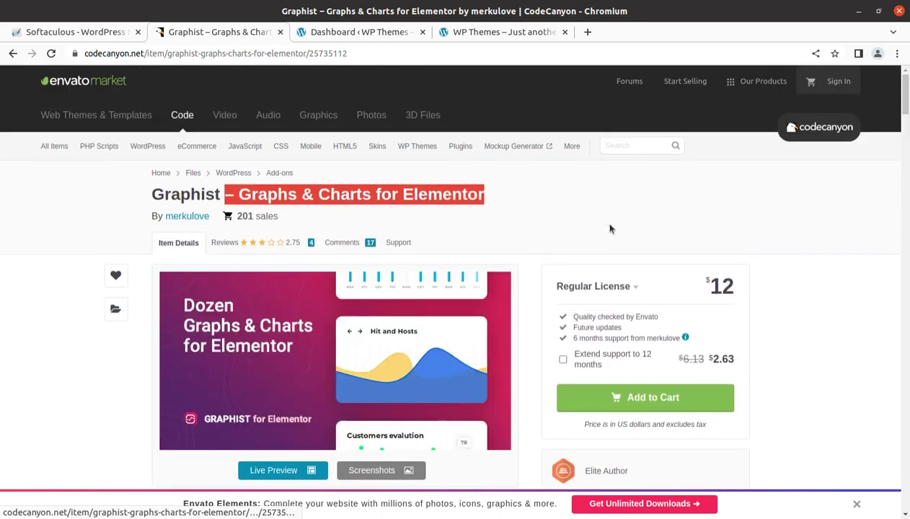
click(551, 229)
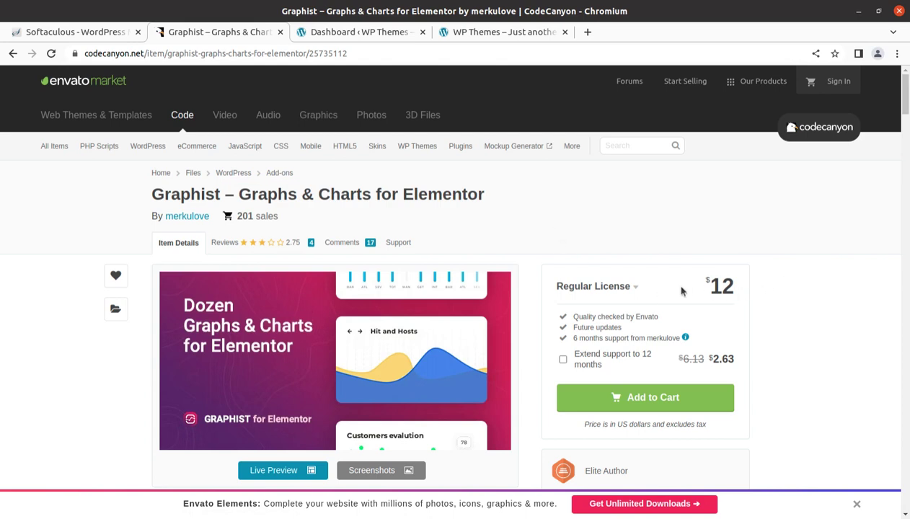
drag(737, 287, 704, 286)
scroll(847, 279, down, 3)
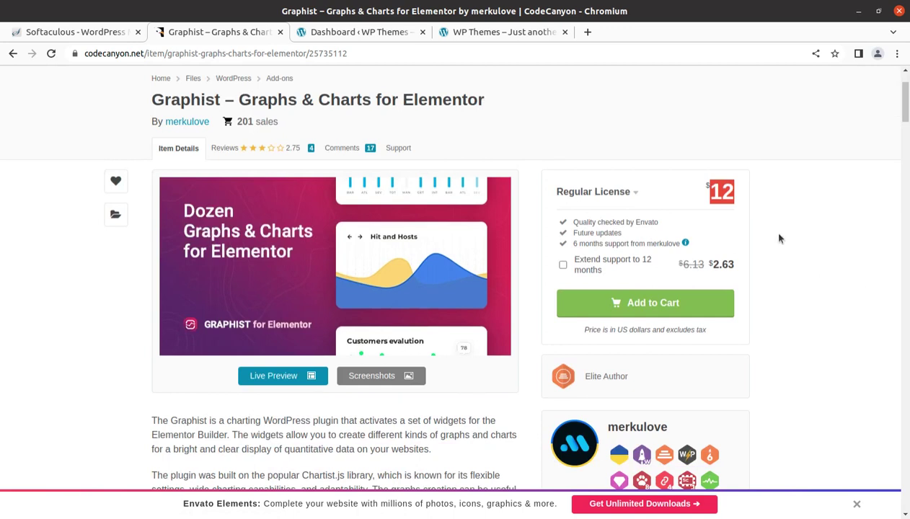
- Return to the WordPress admin and go to the Plugins Add New page
click(481, 36)
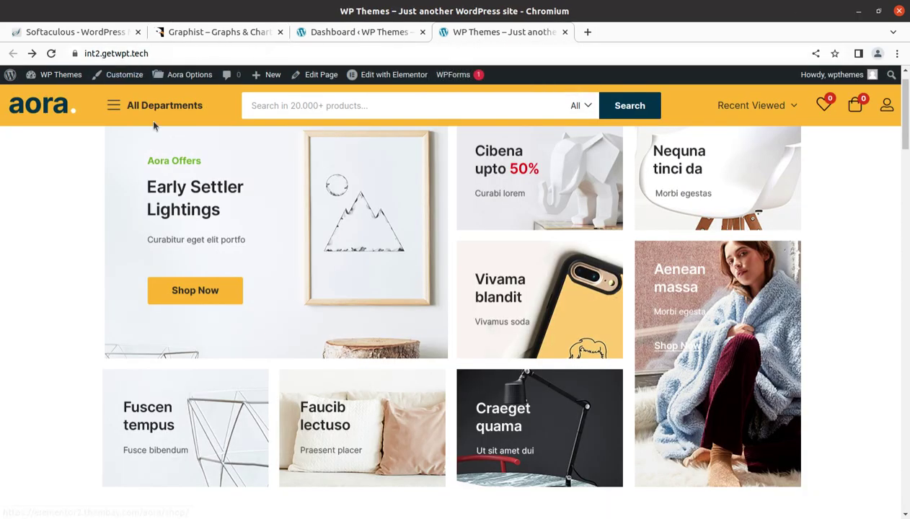
click(331, 32)
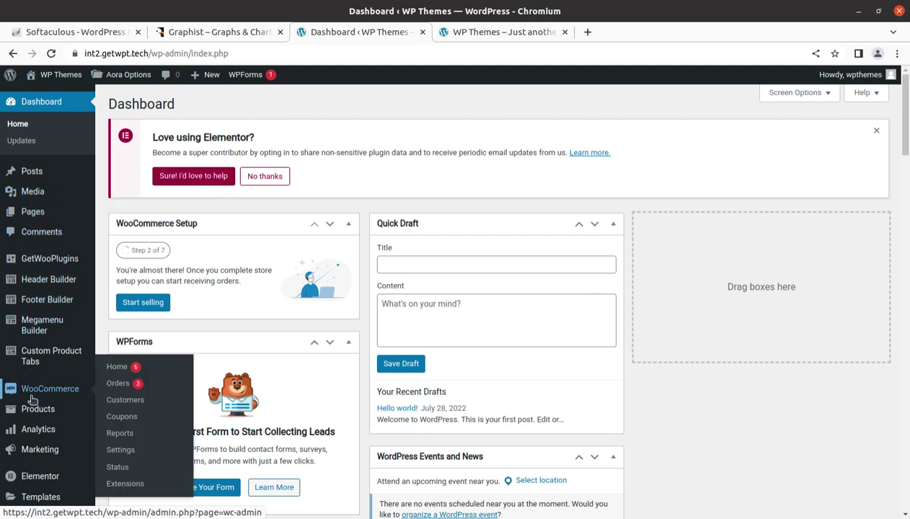
scroll(47, 342, down, 3)
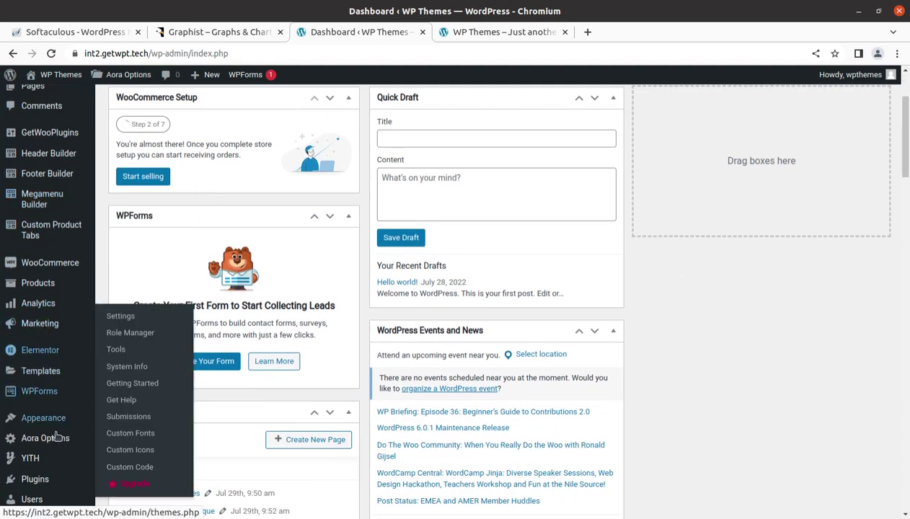
scroll(41, 424, down, 2)
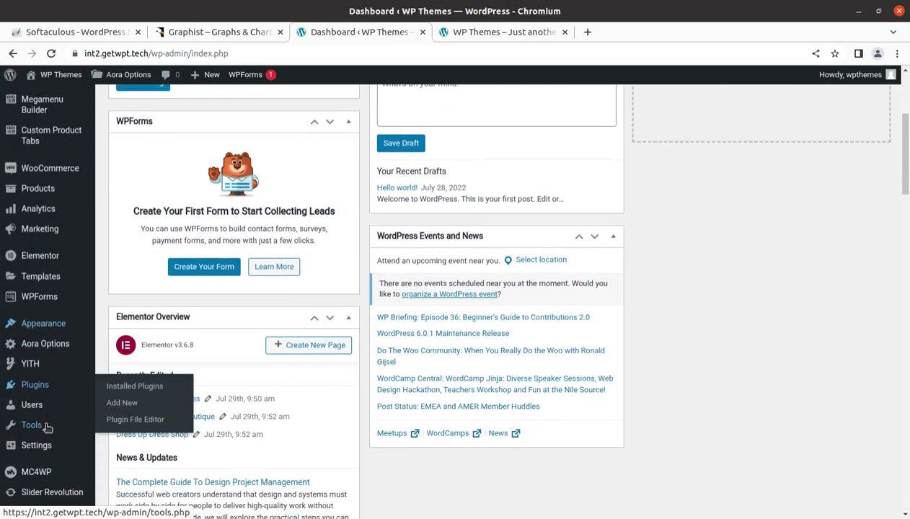
click(122, 405)
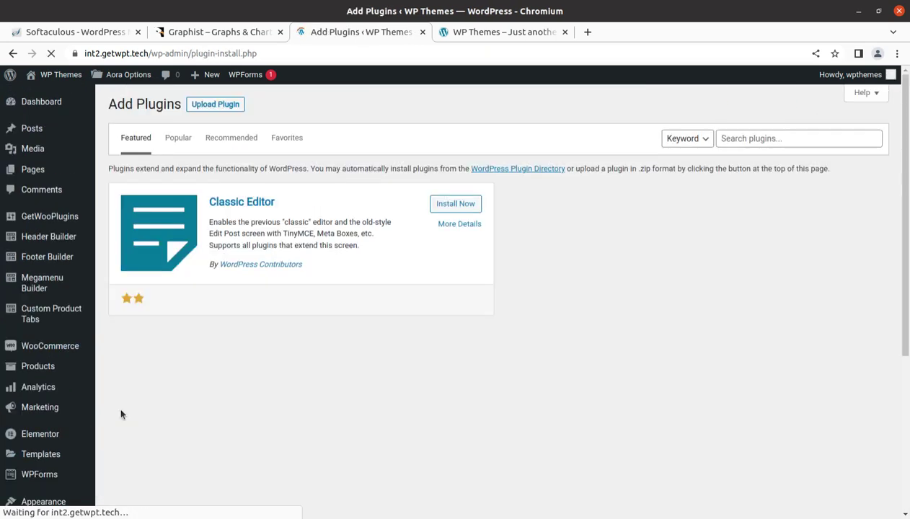
- Upload graphist-elementor.zip from the graphist-elementor_v1.1.2 folder, install it and activate it
click(214, 104)
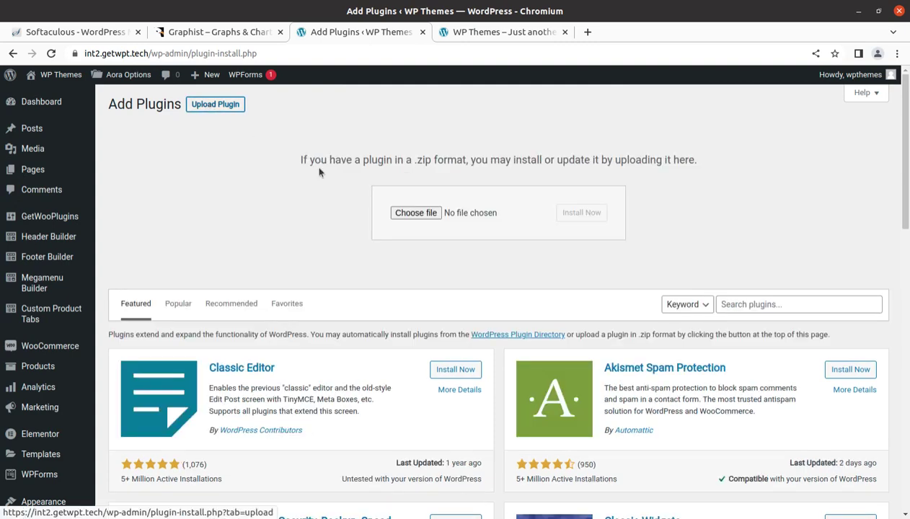
click(416, 213)
double_click(270, 77)
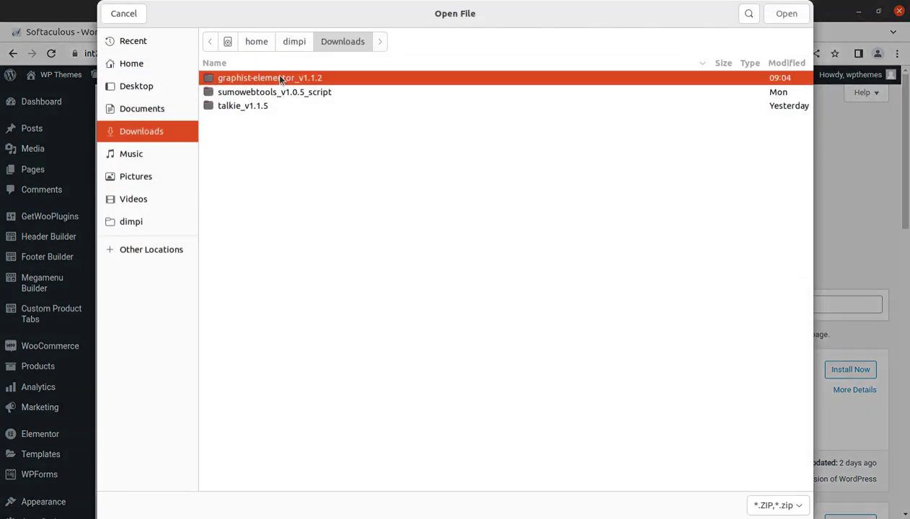
click(270, 92)
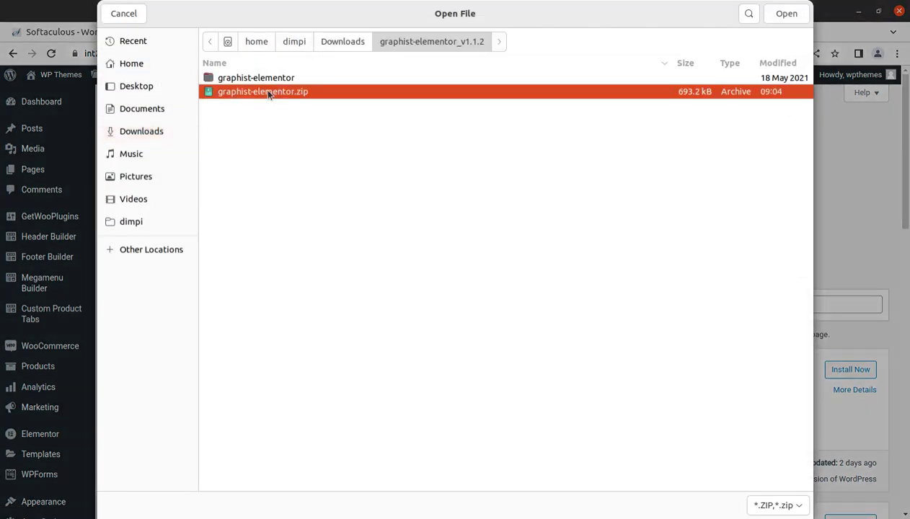
click(787, 14)
click(575, 218)
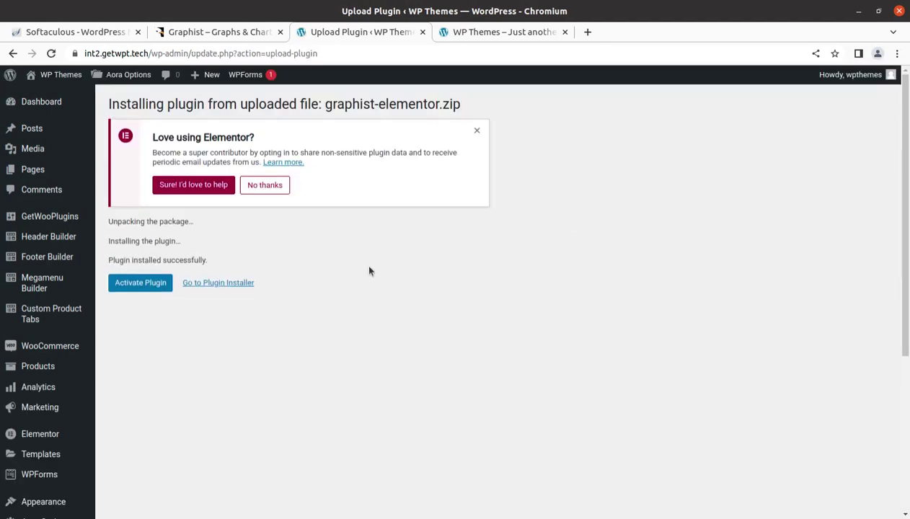
click(144, 289)
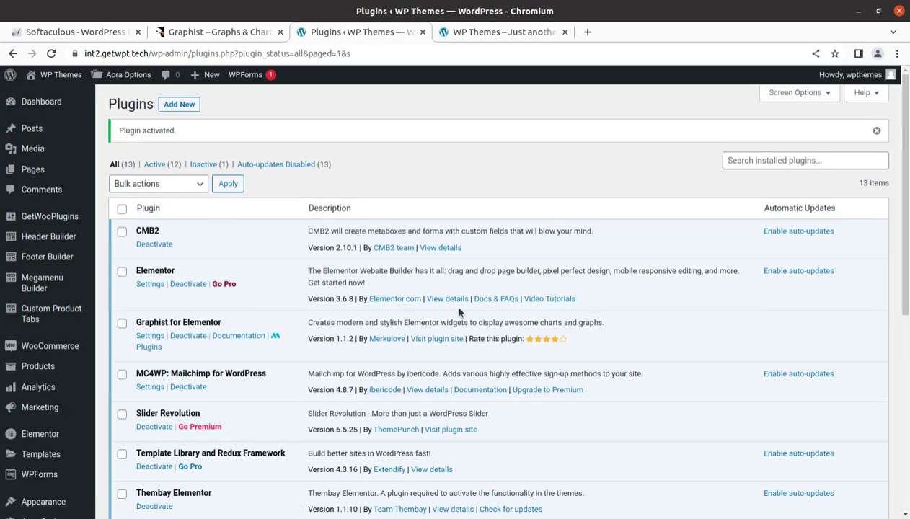
- Find Graphist for Elementor in the plugin list and review its System Status settings page
scroll(259, 412, down, 2)
scroll(259, 413, down, 2)
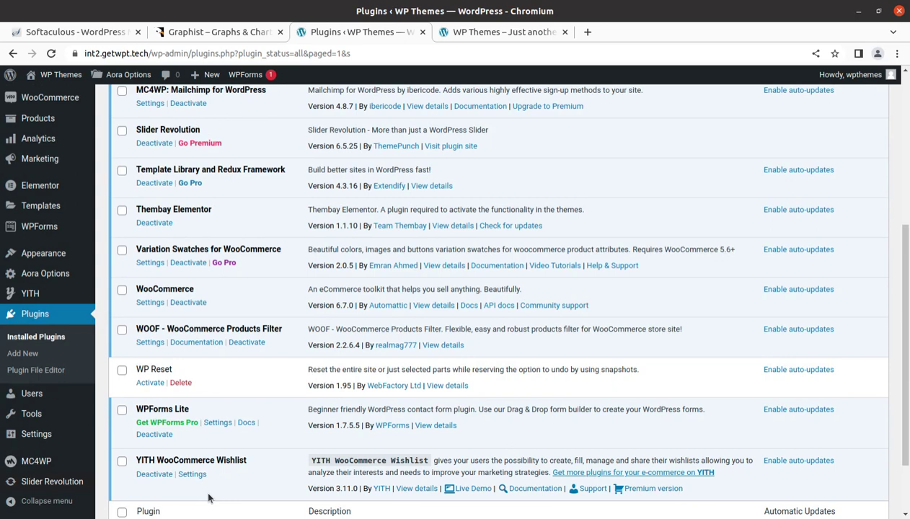
scroll(180, 375, down, 2)
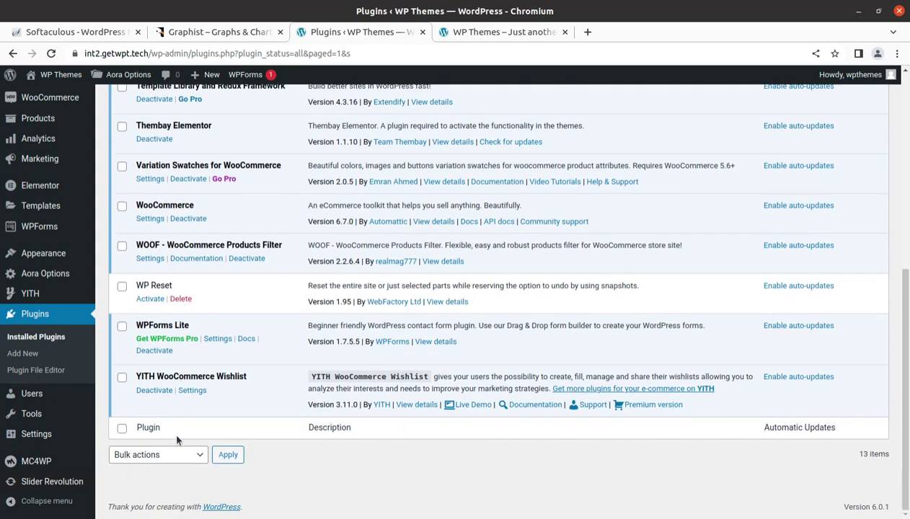
scroll(173, 380, up, 1)
scroll(171, 374, up, 2)
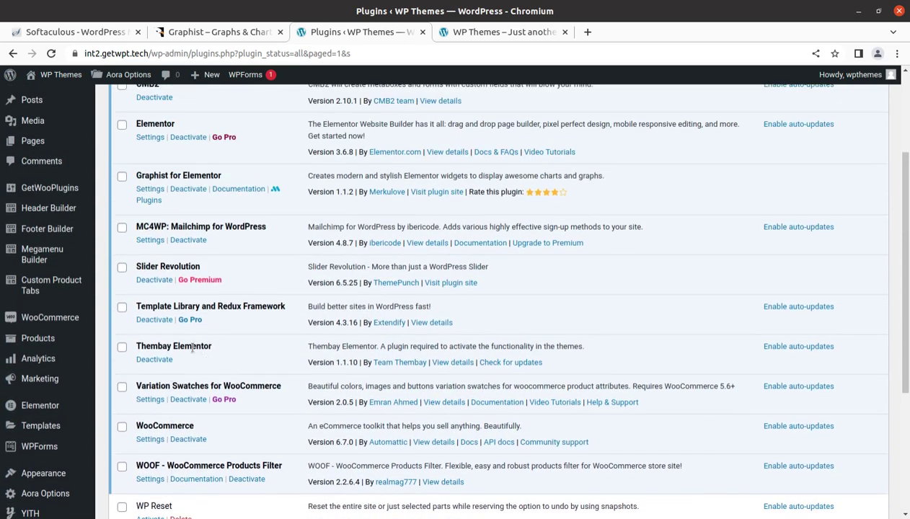
scroll(186, 373, up, 1)
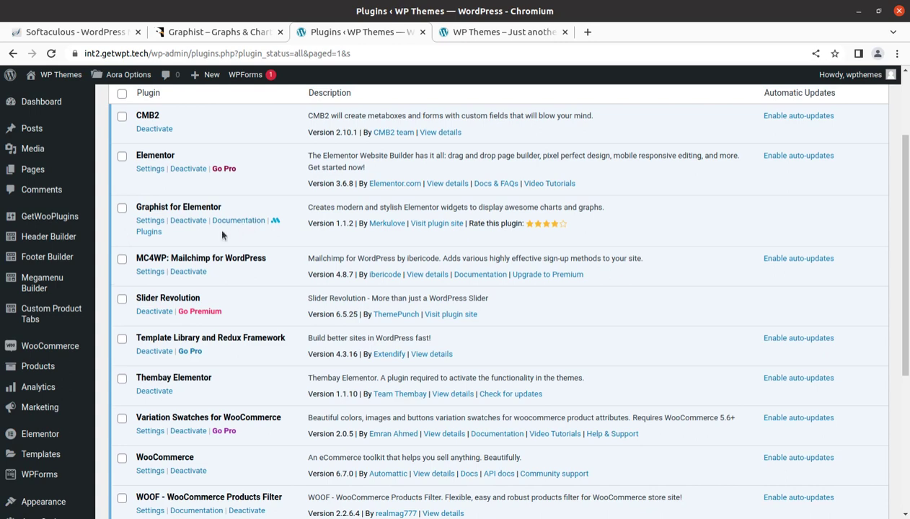
click(145, 225)
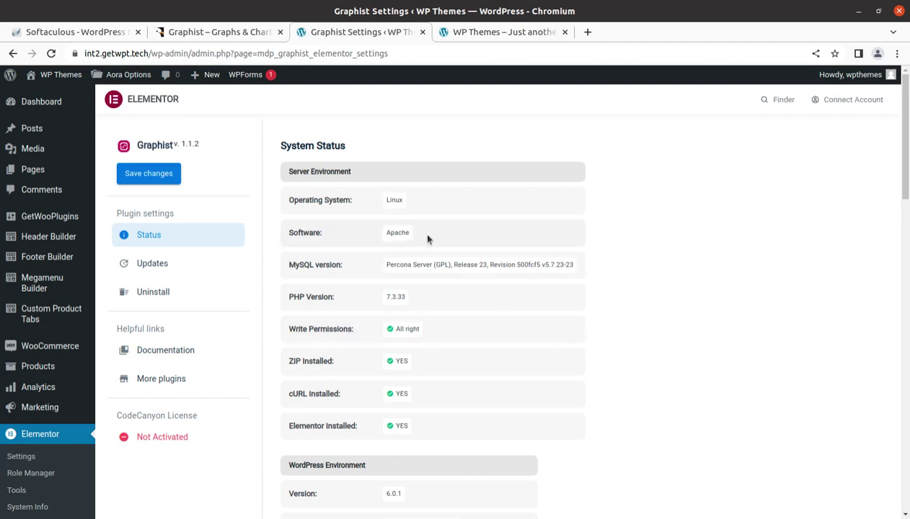
scroll(431, 371, down, 2)
scroll(437, 389, down, 1)
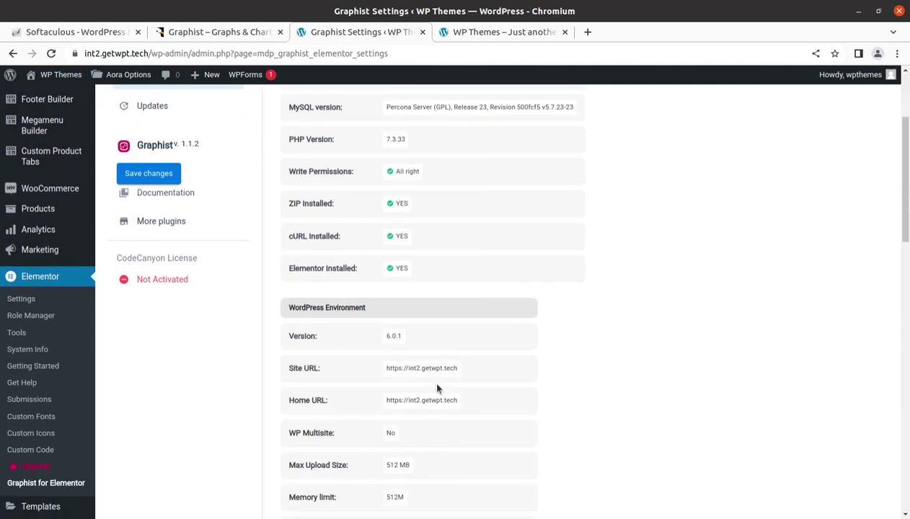
scroll(437, 390, up, 2)
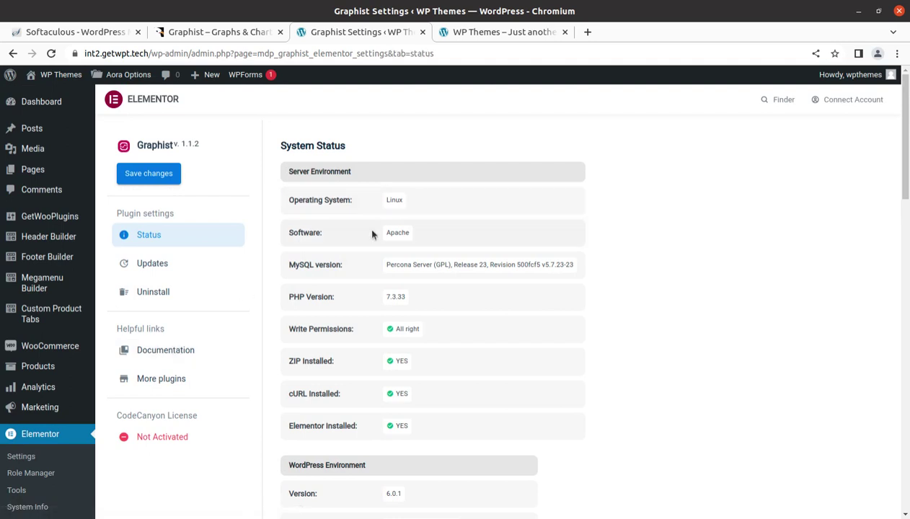
mouse_move(33, 170)
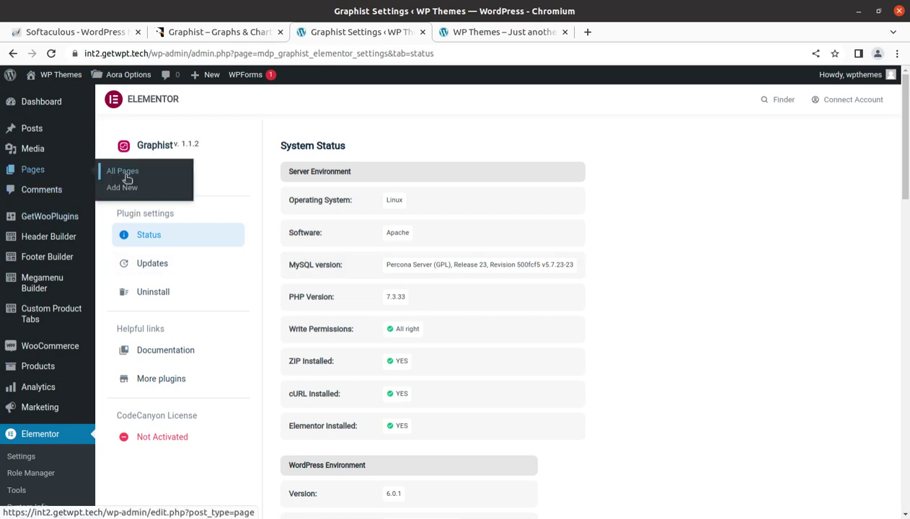
- Create a new page titled 'graphist' and open it in Elementor
click(122, 192)
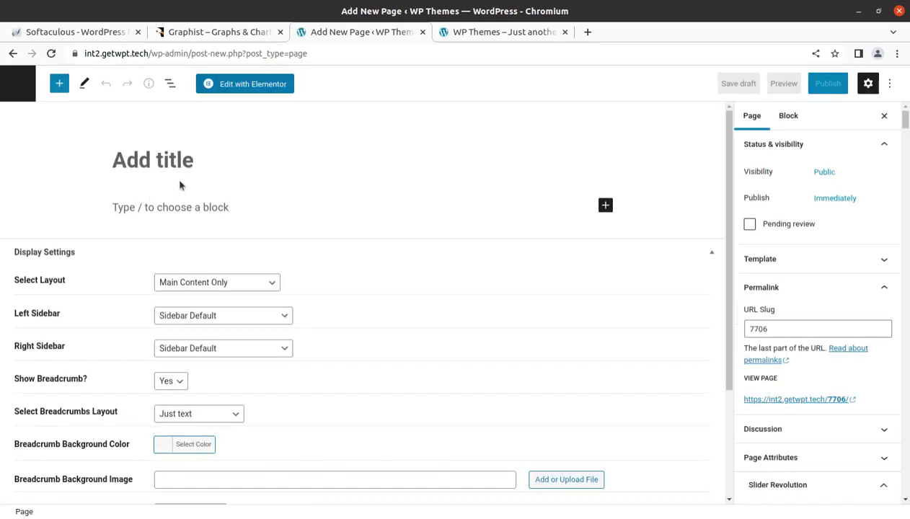
text(g)
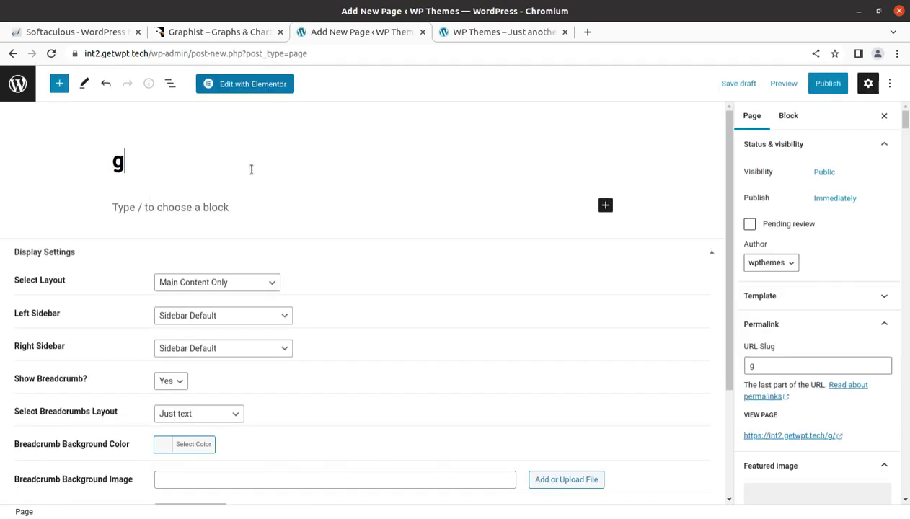
text(r)
text(aphist)
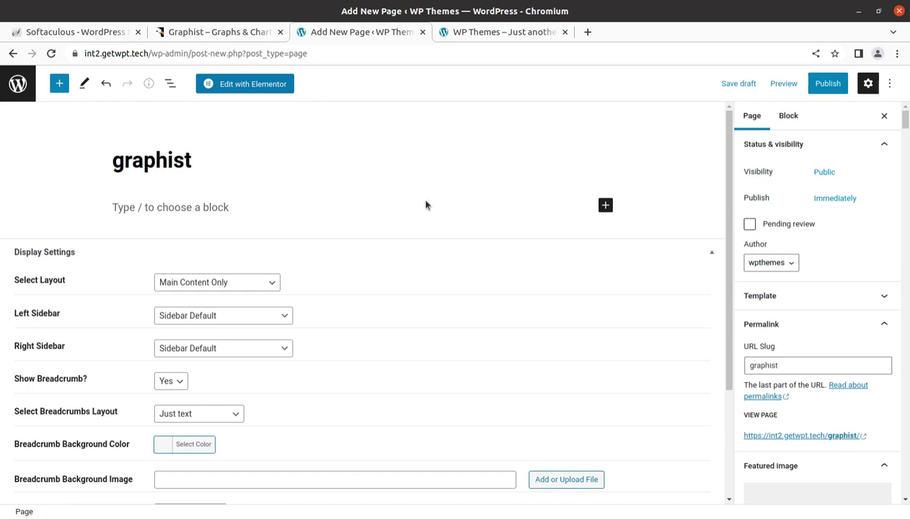
click(269, 85)
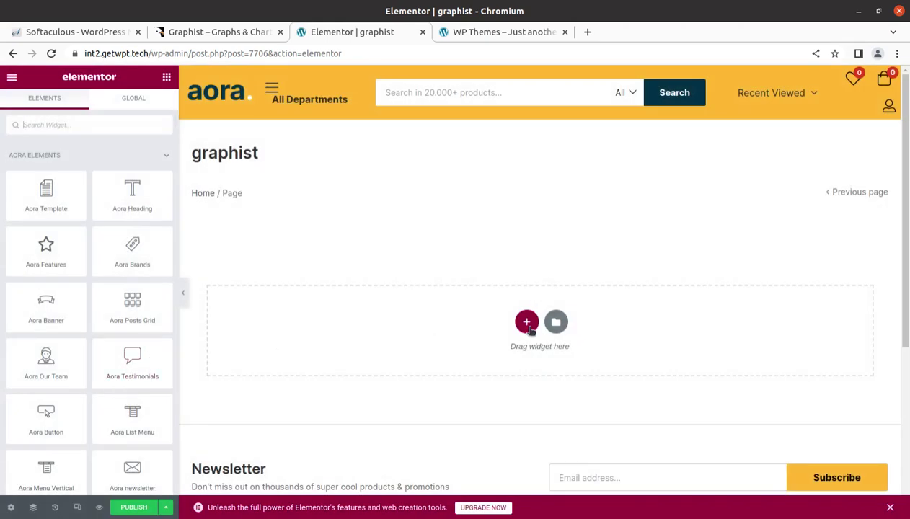
- Add an empty two-column section and scroll the widget panel down to the GRAPHIST widgets
click(527, 323)
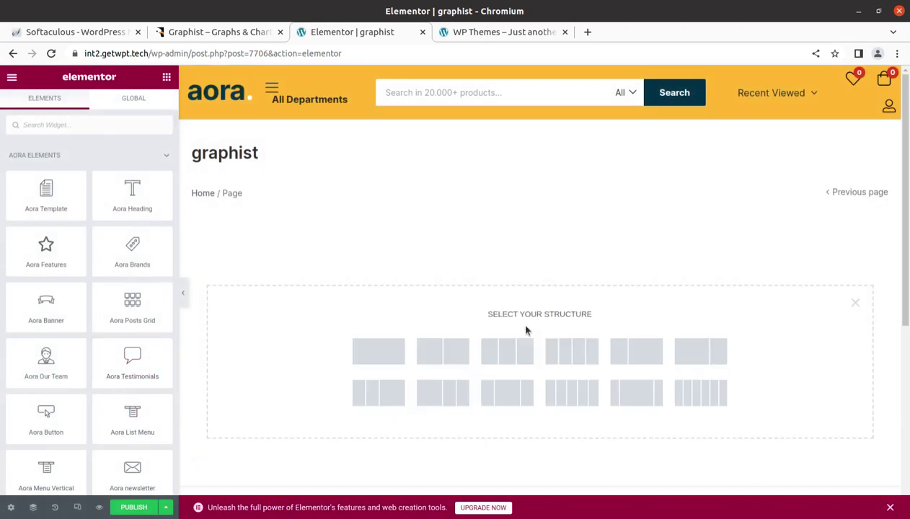
click(445, 355)
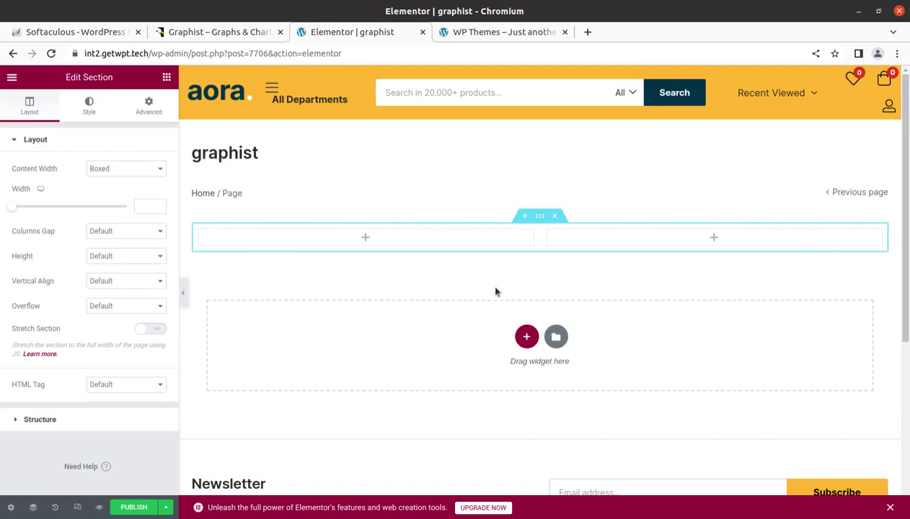
click(366, 239)
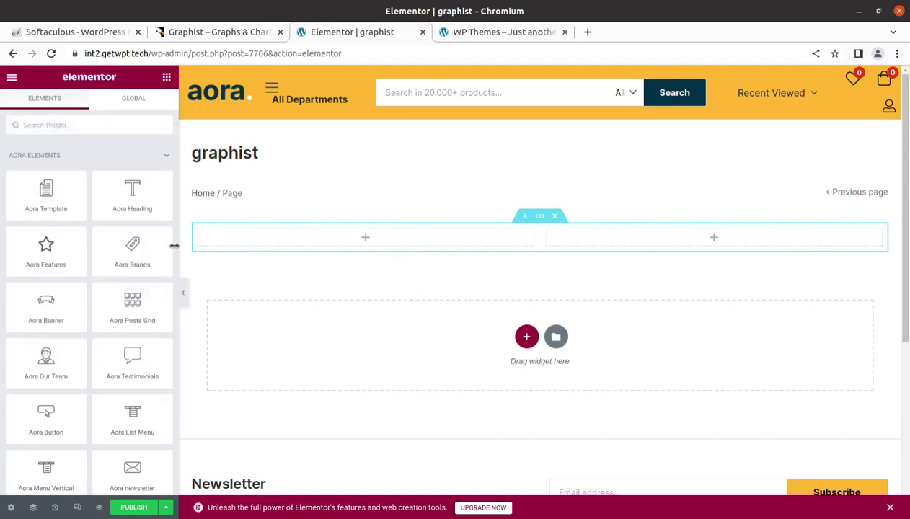
scroll(112, 318, down, 1)
scroll(112, 318, down, 1)
scroll(112, 318, down, 1)
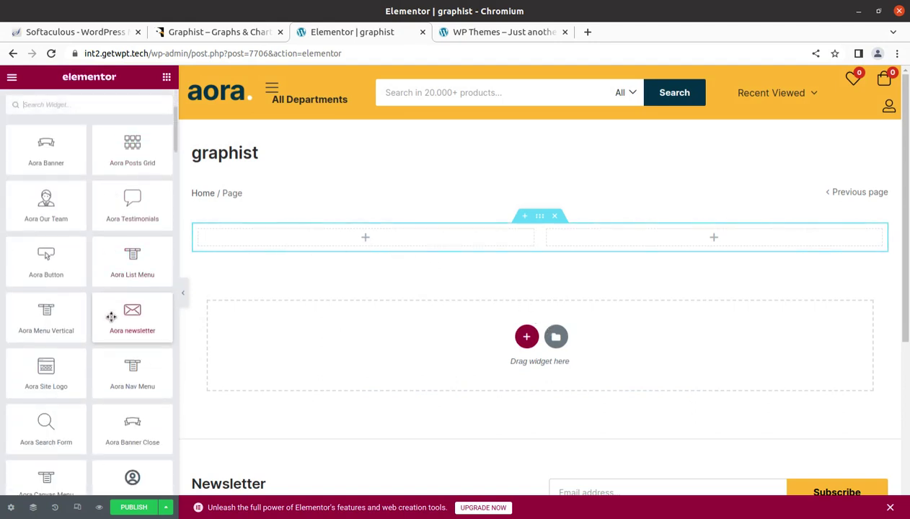
scroll(112, 318, down, 1)
scroll(112, 318, down, 1)
scroll(112, 318, down, 2)
scroll(112, 318, down, 1)
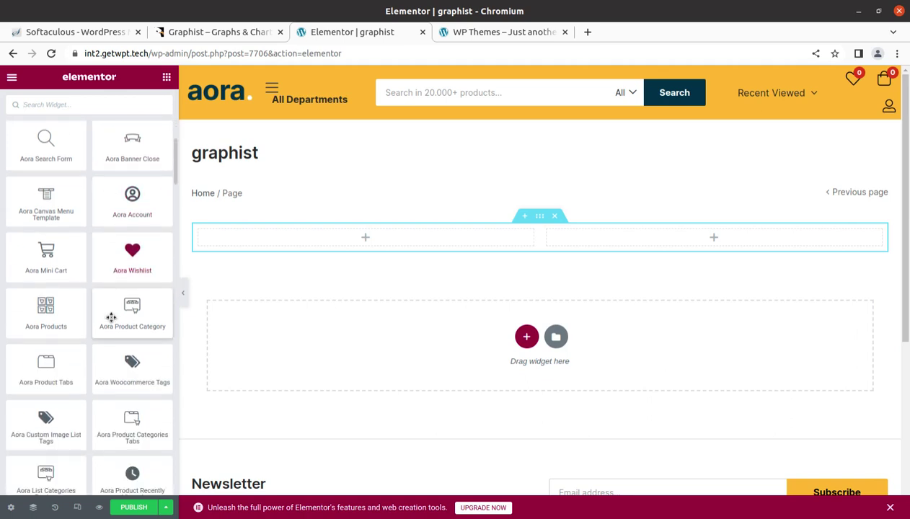
scroll(112, 318, down, 1)
scroll(112, 318, down, 1)
scroll(112, 321, down, 2)
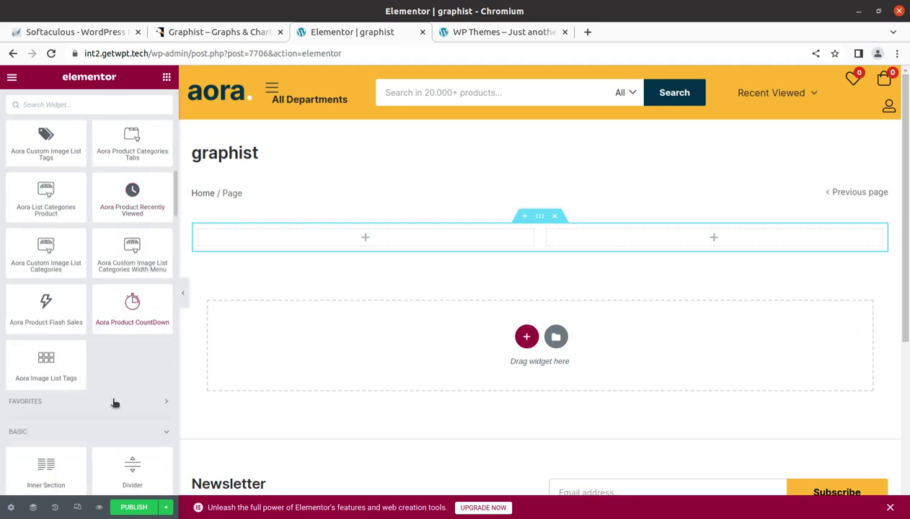
scroll(115, 345, down, 1)
scroll(115, 345, up, 2)
scroll(122, 361, up, 1)
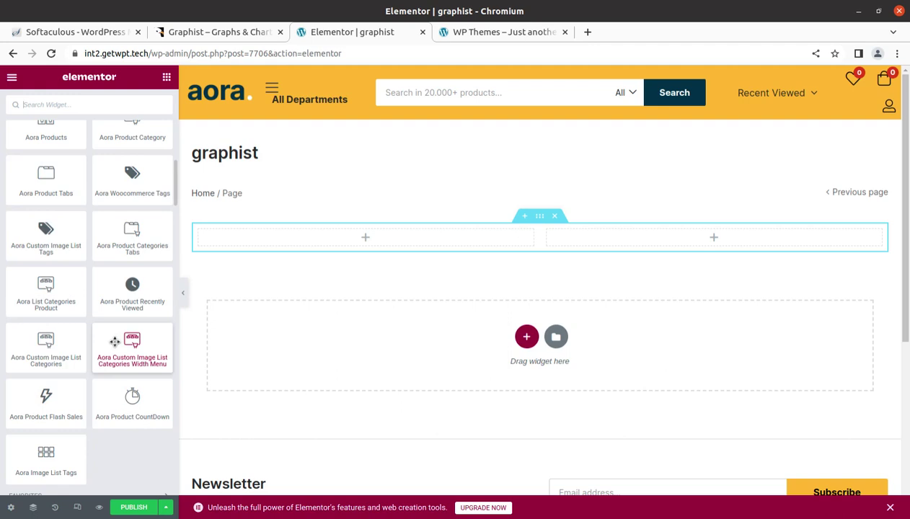
scroll(94, 289, down, 3)
scroll(97, 292, down, 2)
scroll(97, 303, down, 2)
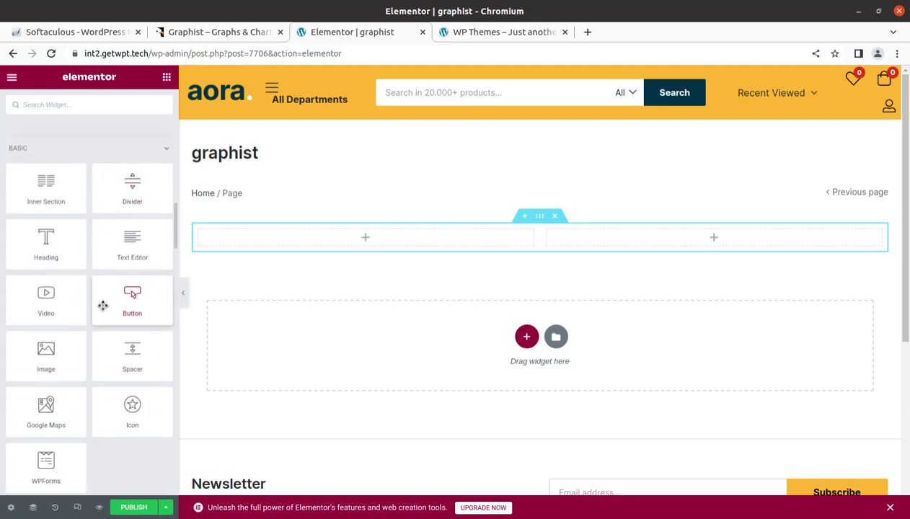
scroll(97, 313, down, 1)
scroll(92, 325, down, 2)
scroll(90, 333, down, 1)
scroll(91, 334, down, 2)
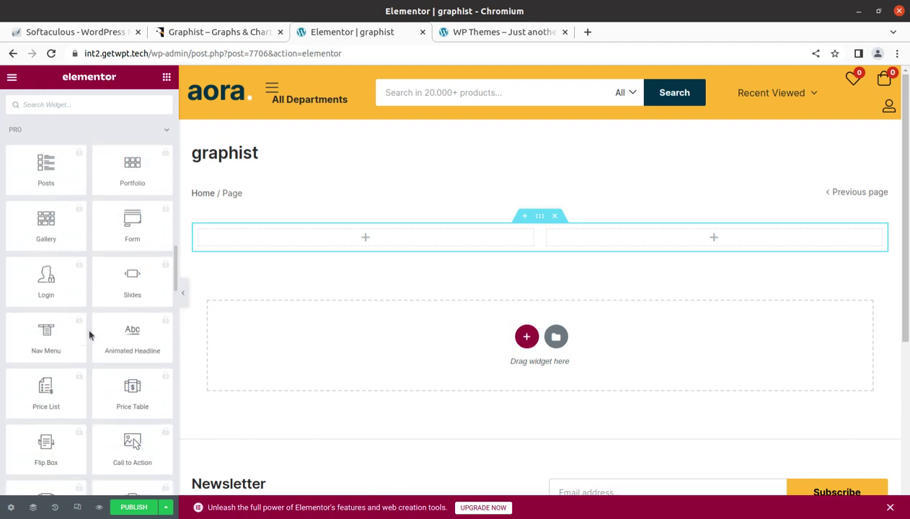
scroll(90, 334, down, 2)
scroll(90, 334, down, 1)
scroll(91, 334, down, 1)
scroll(90, 334, down, 4)
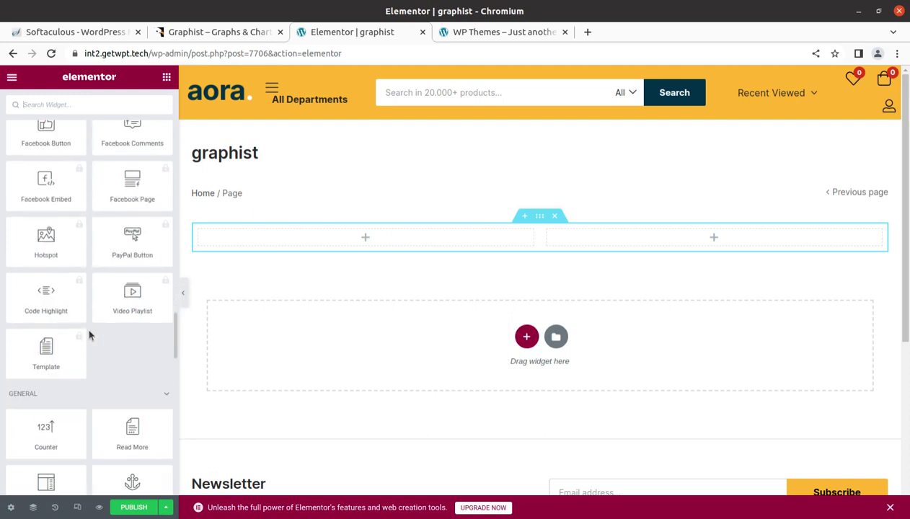
scroll(90, 334, down, 1)
scroll(90, 334, down, 2)
scroll(91, 334, down, 2)
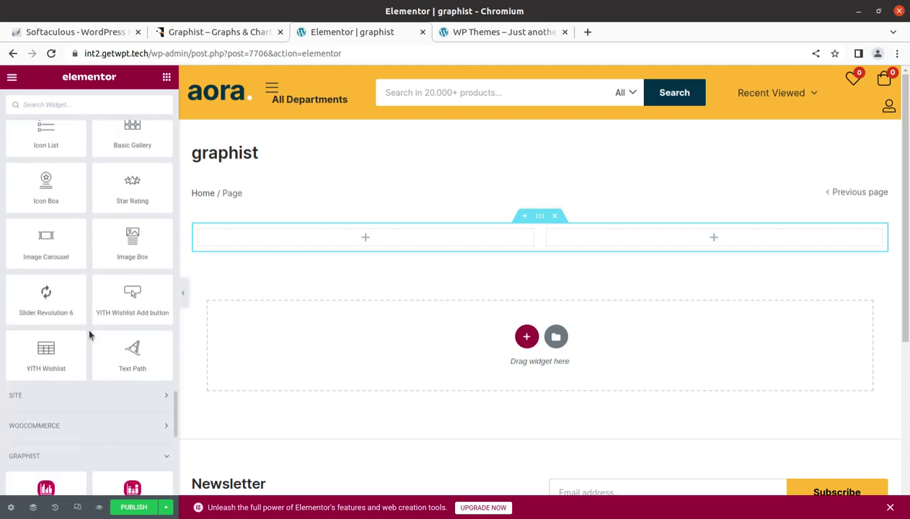
scroll(89, 335, down, 1)
scroll(94, 408, down, 1)
scroll(140, 390, down, 3)
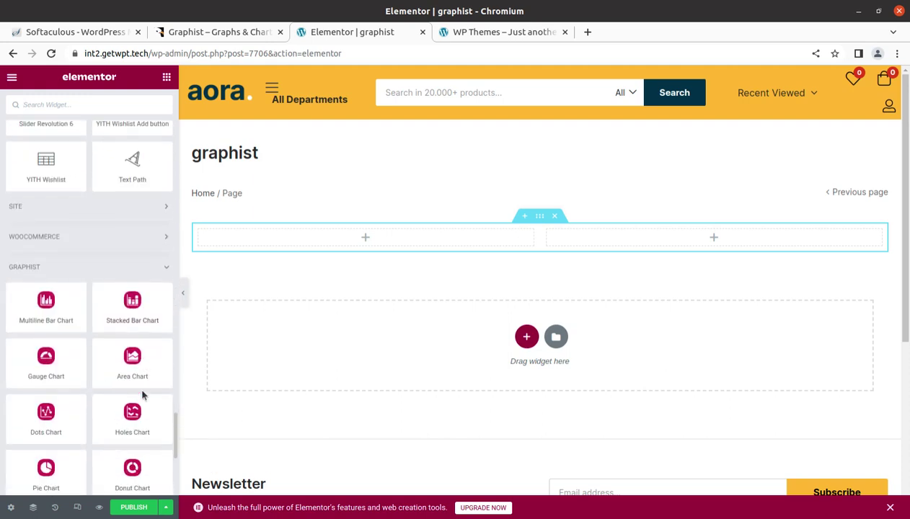
scroll(137, 382, down, 1)
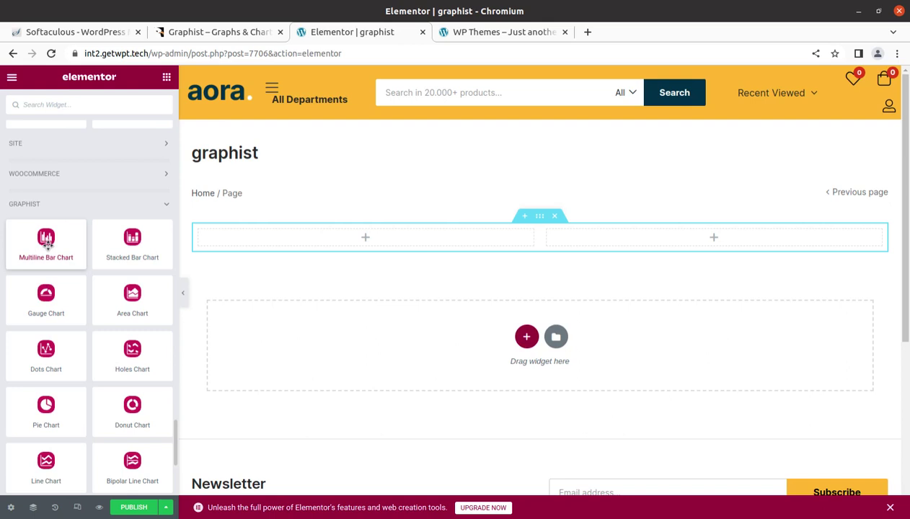
- Place a Multiline Bar Chart in the left column, leaving the pop-up option off
drag(45, 241, 357, 229)
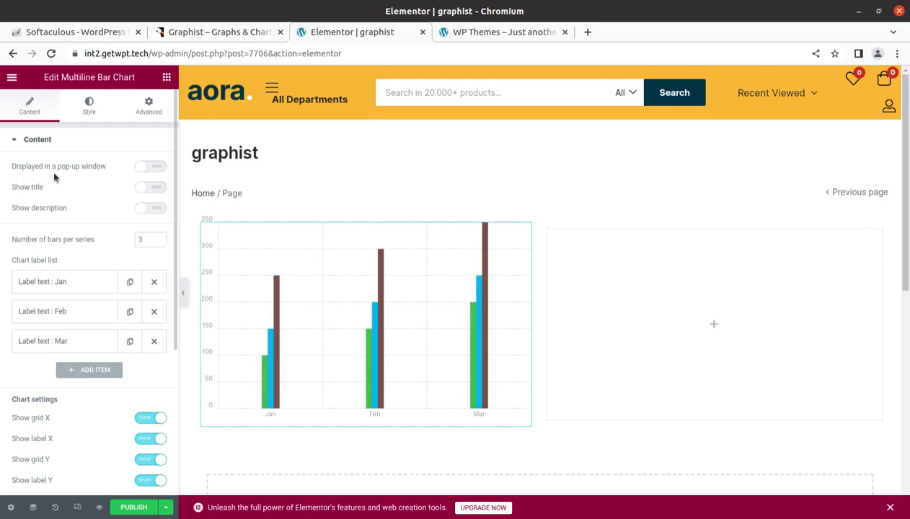
click(160, 168)
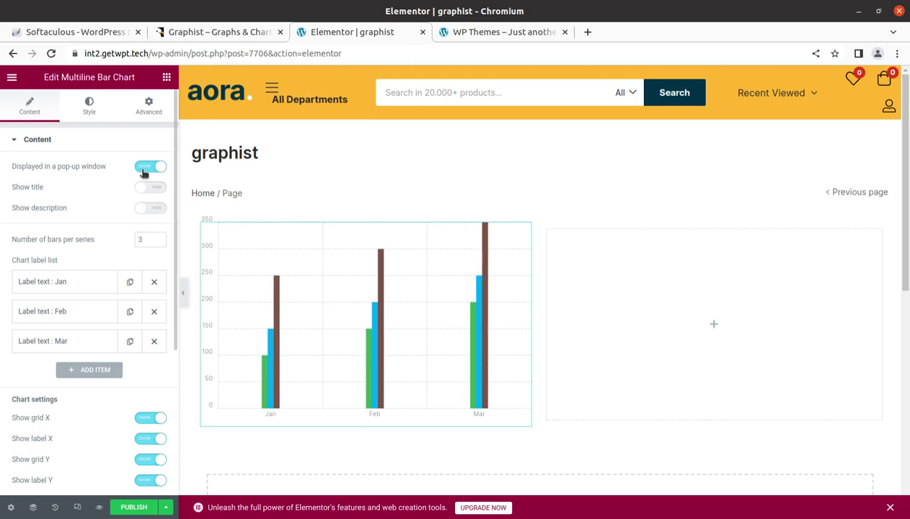
click(143, 170)
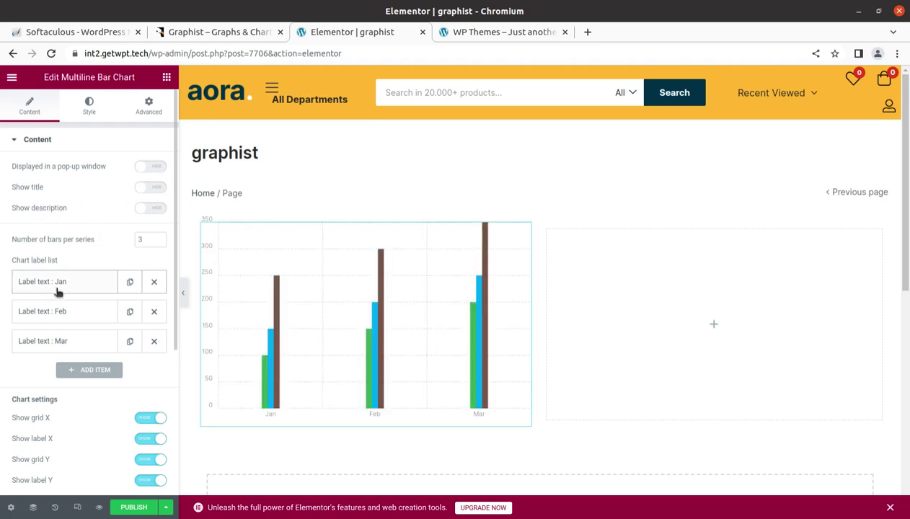
mouse_move(255, 341)
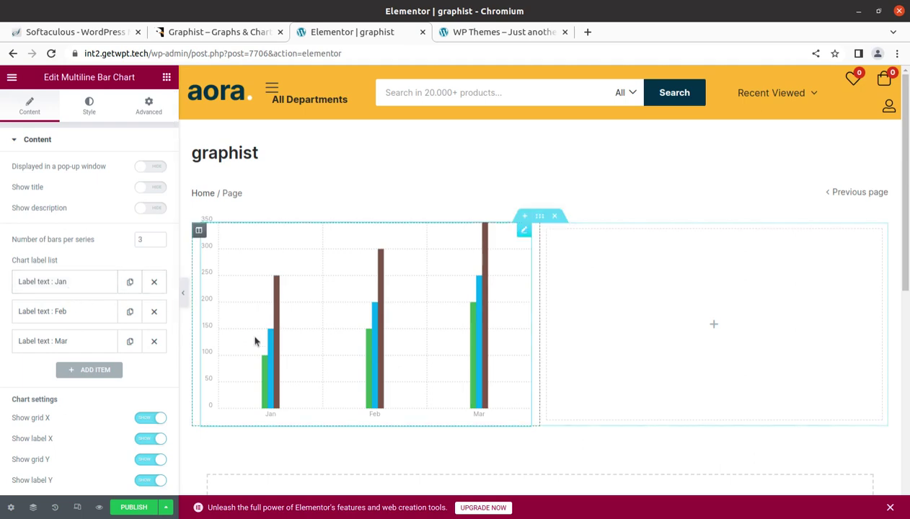
- Expand Items 1–3 to review each Jan–Mar series' colour and values
scroll(284, 340, down, 2)
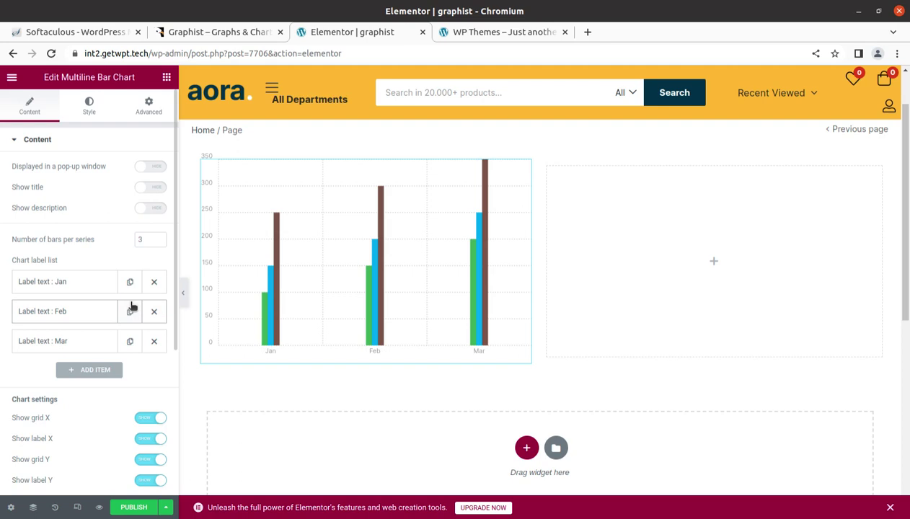
scroll(132, 306, down, 2)
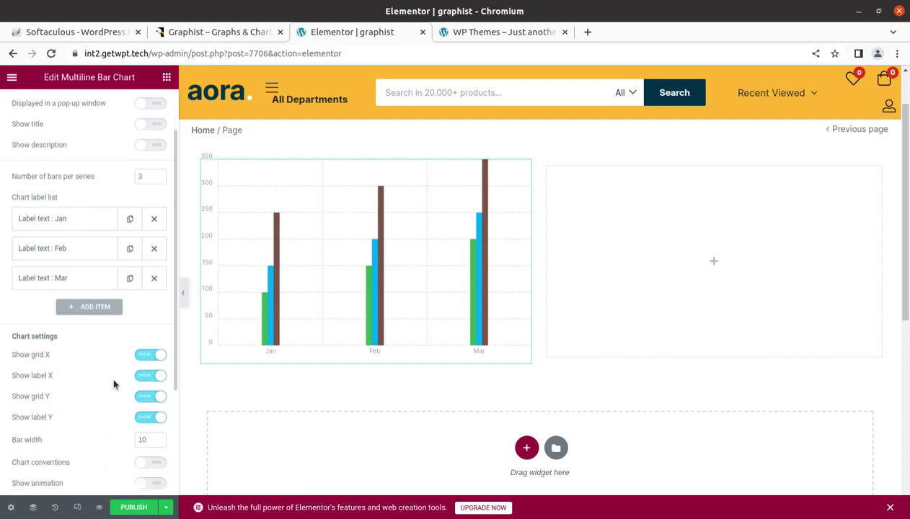
scroll(100, 393, down, 2)
scroll(106, 402, down, 2)
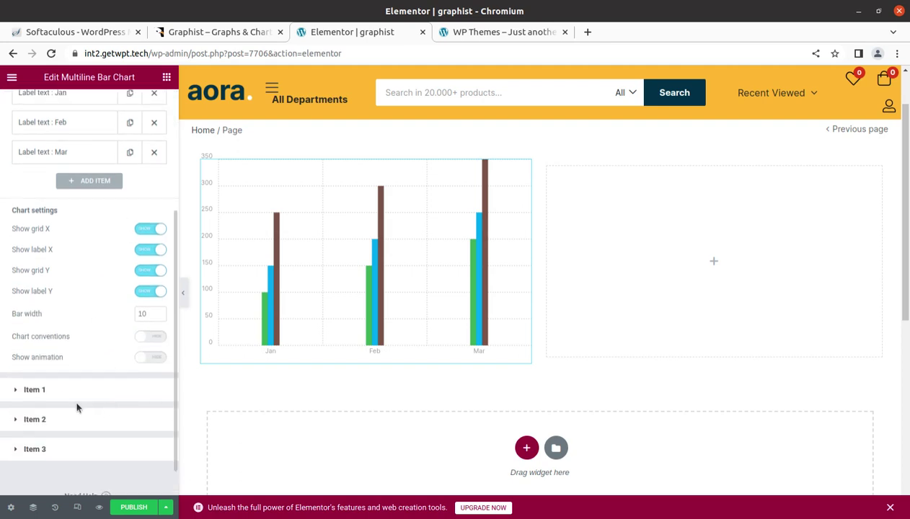
click(61, 389)
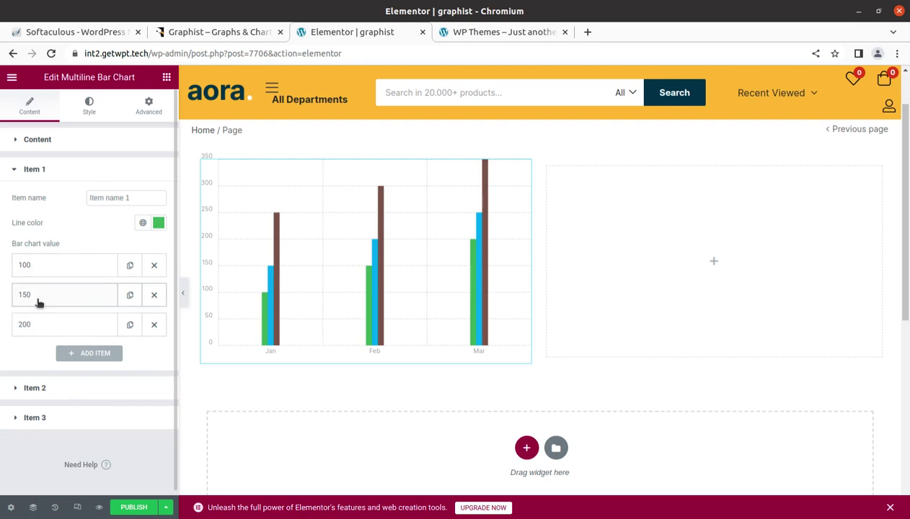
mouse_move(366, 261)
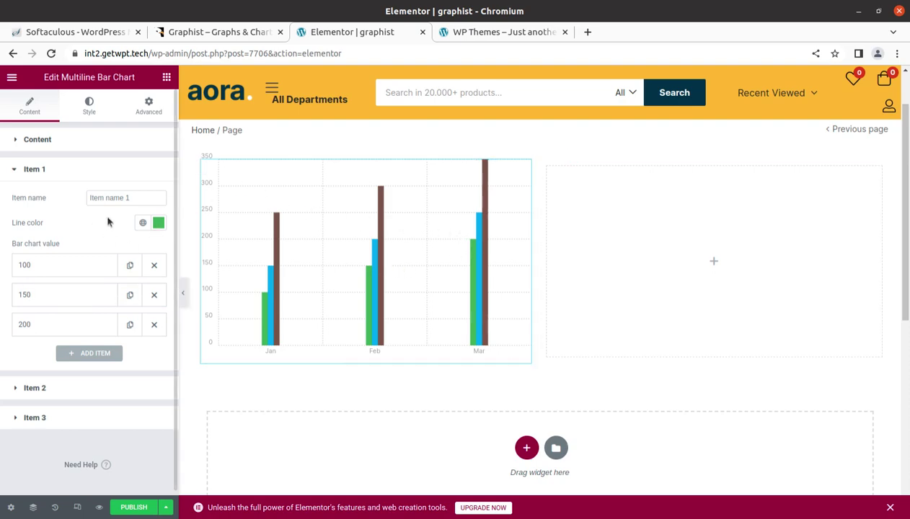
click(69, 387)
scroll(57, 376, down, 1)
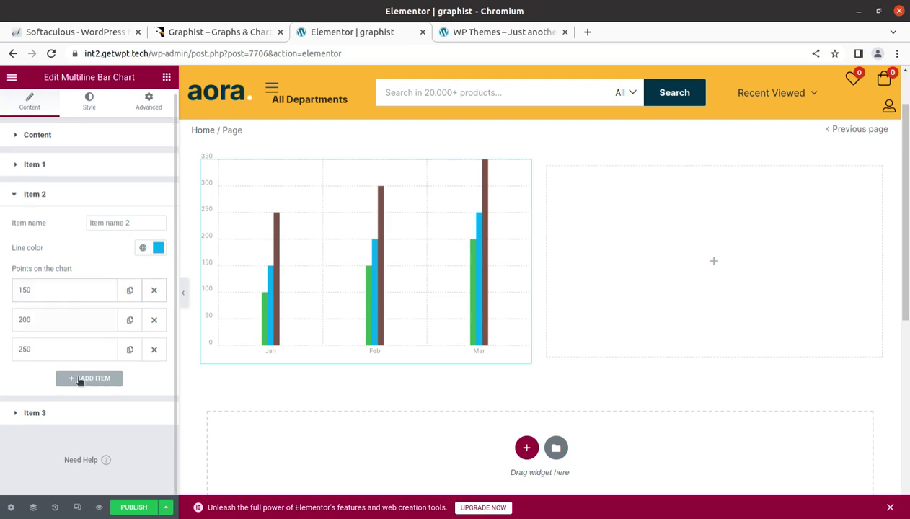
click(65, 416)
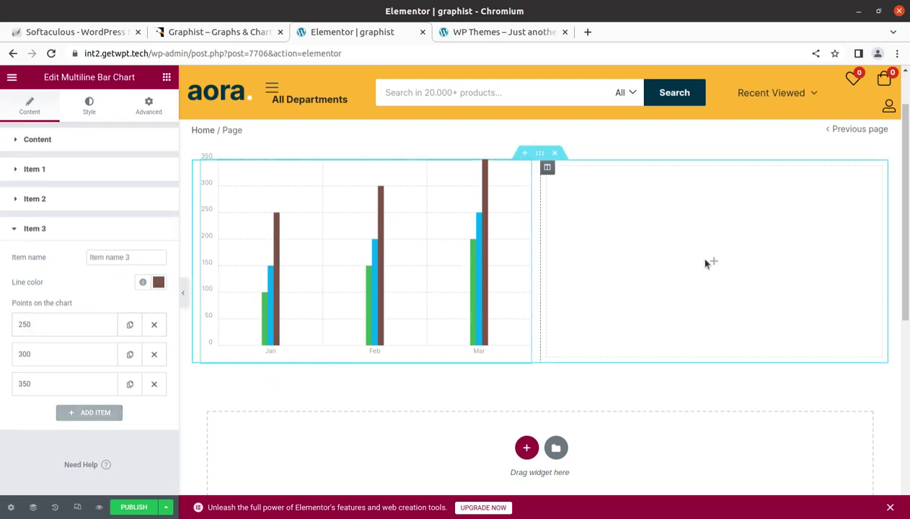
click(712, 264)
- Add a Gauge Chart to the empty right column
scroll(72, 295, down, 3)
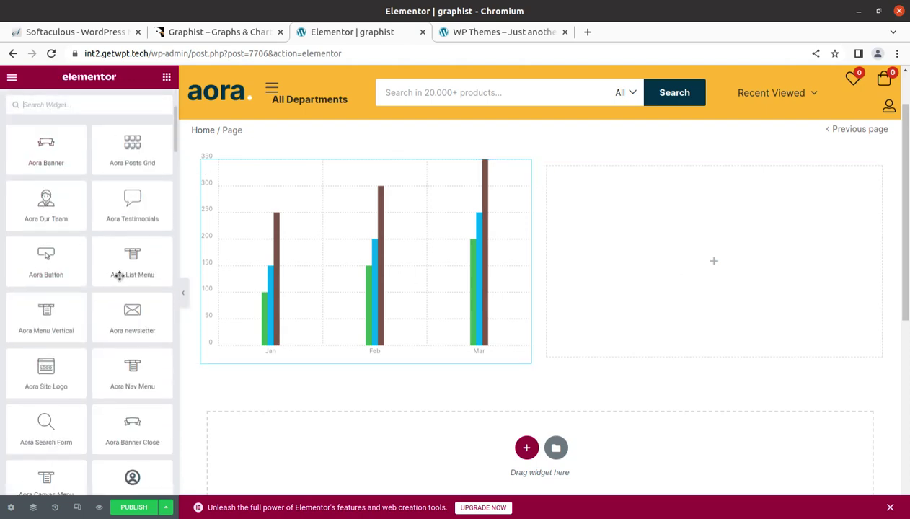
mouse_move(176, 153)
mouse_down()
mouse_move(168, 486)
mouse_move(171, 470)
mouse_up()
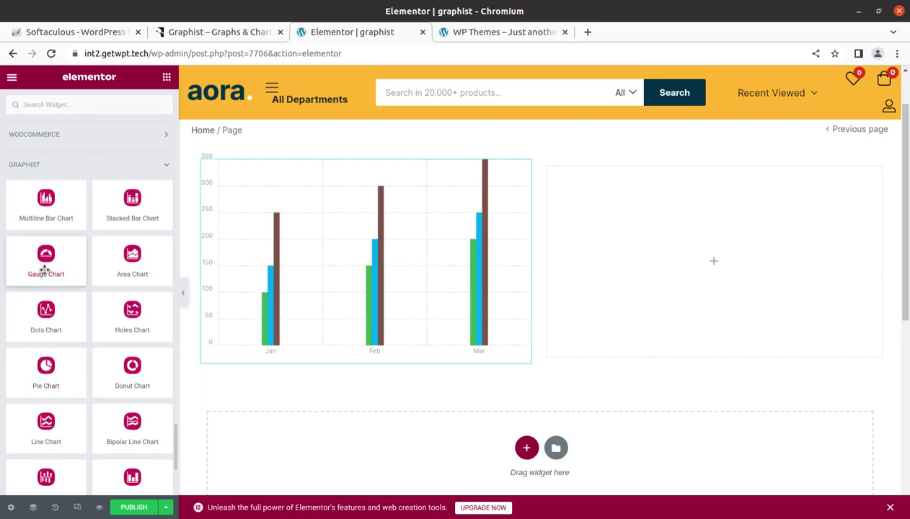
mouse_move(45, 268)
mouse_down()
mouse_move(351, 290)
mouse_move(714, 289)
mouse_up()
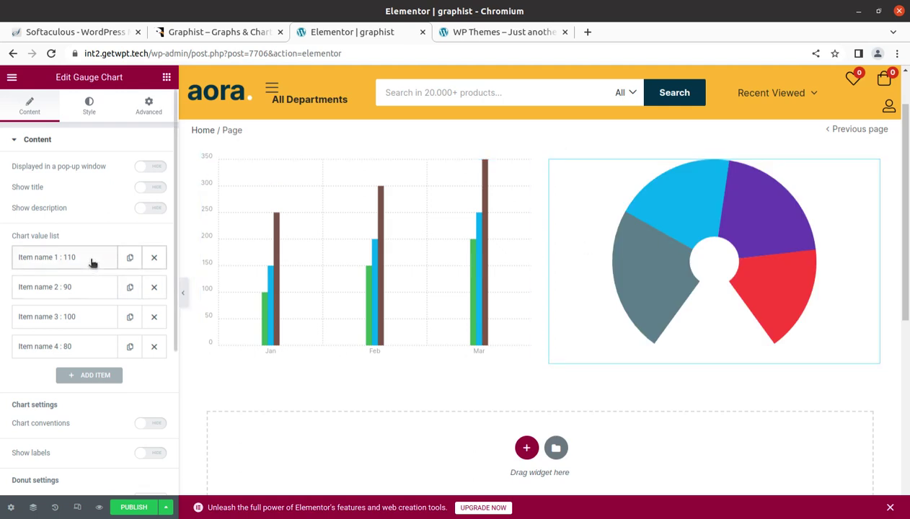
- Review the gauge's Item name 2 and gauge settings
click(80, 290)
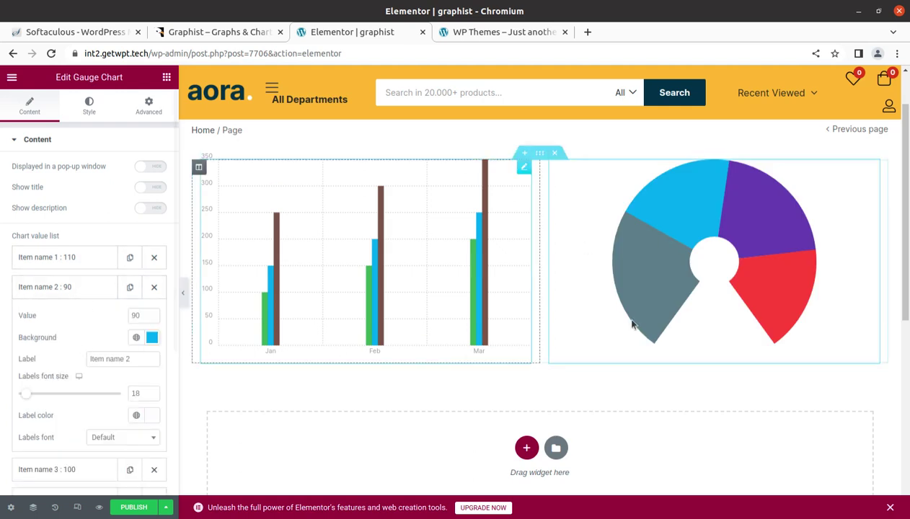
scroll(94, 231, down, 3)
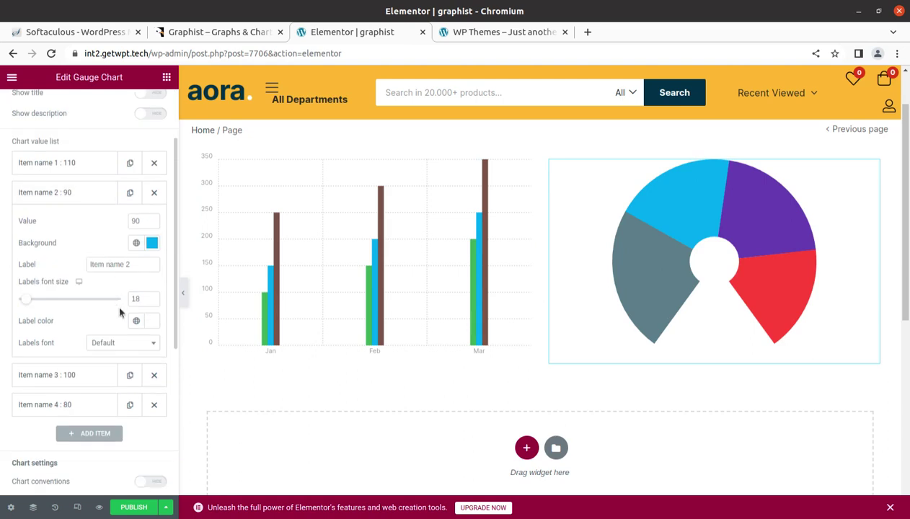
scroll(117, 303, down, 2)
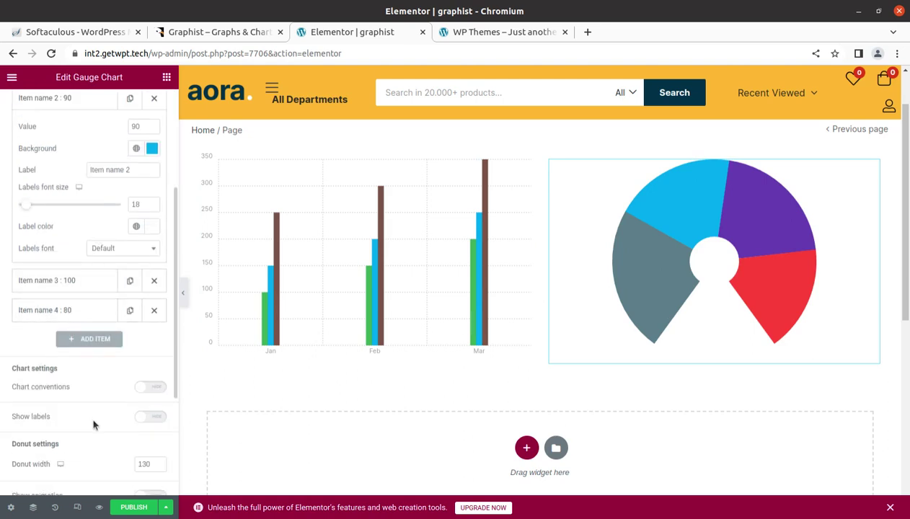
scroll(93, 424, down, 2)
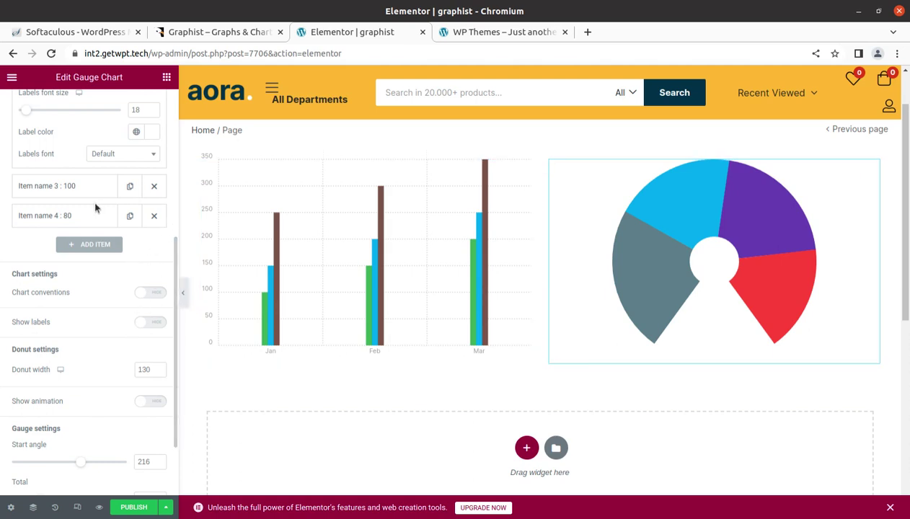
click(527, 448)
- Add a second two-column section and place a four-slice Pie Chart in its left column
scroll(476, 346, down, 3)
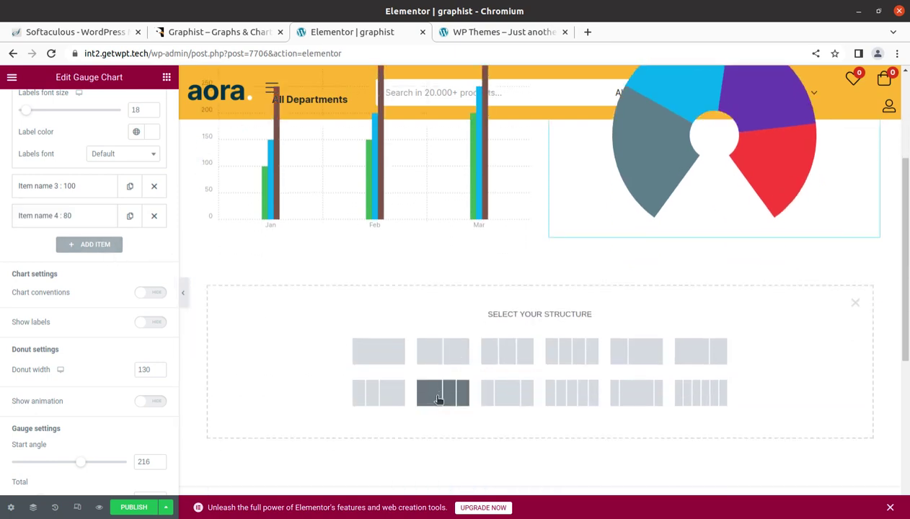
click(443, 354)
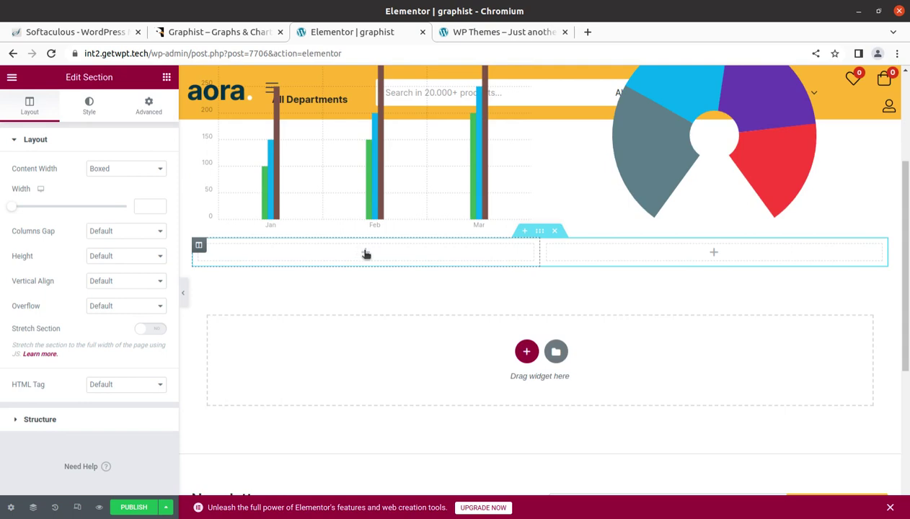
click(366, 253)
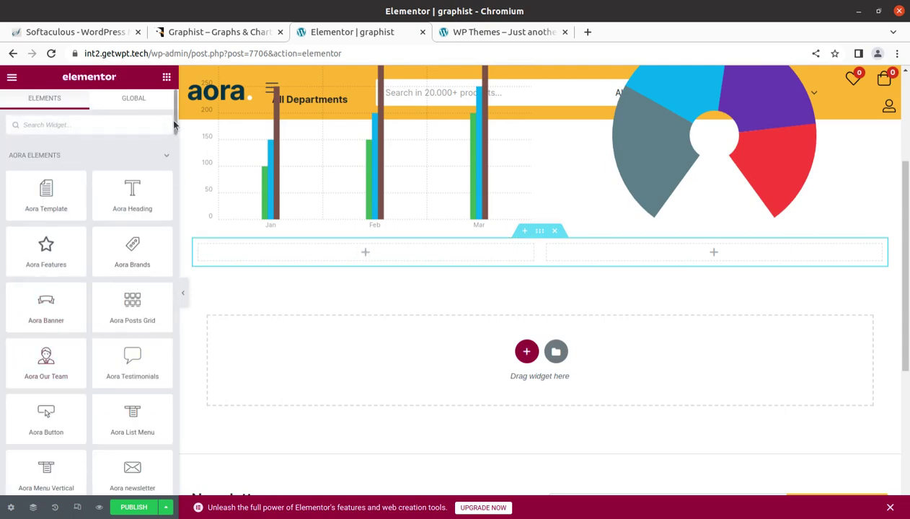
drag(174, 127, 174, 483)
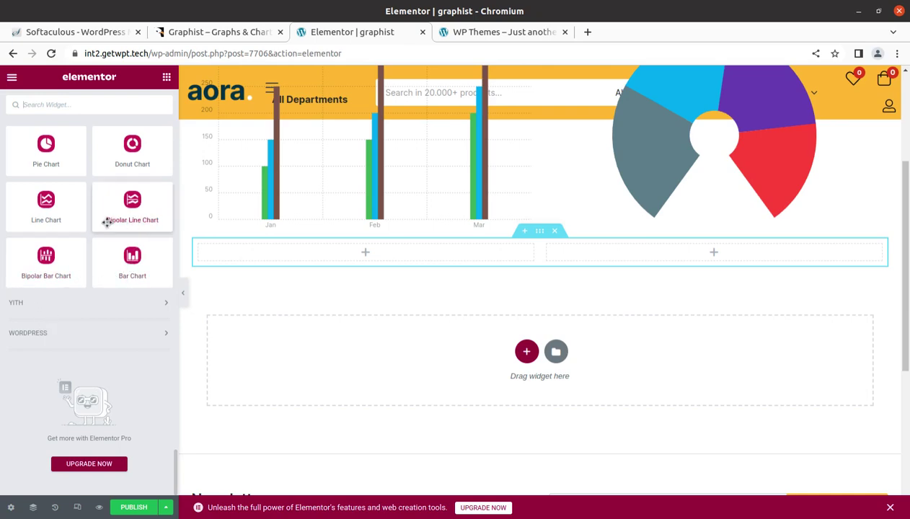
scroll(61, 238, up, 1)
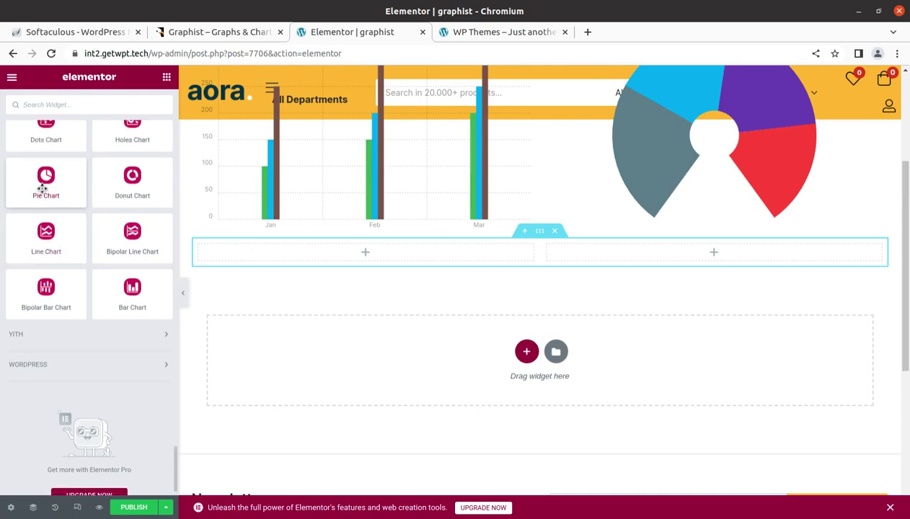
drag(41, 187, 350, 249)
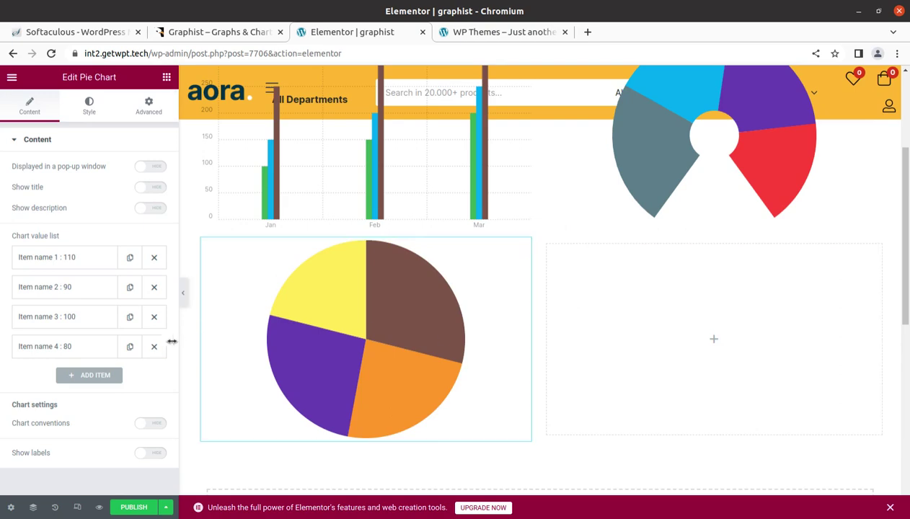
scroll(153, 328, down, 1)
mouse_move(732, 345)
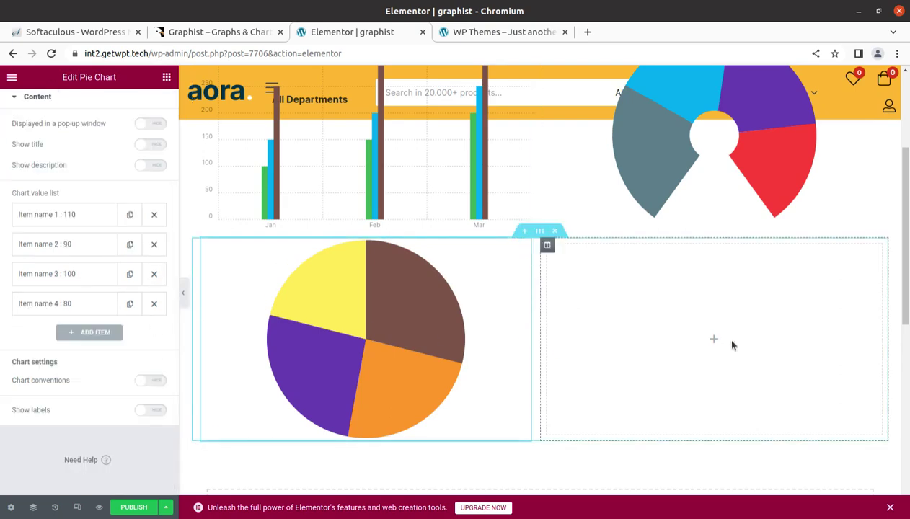
click(714, 339)
scroll(108, 288, down, 3)
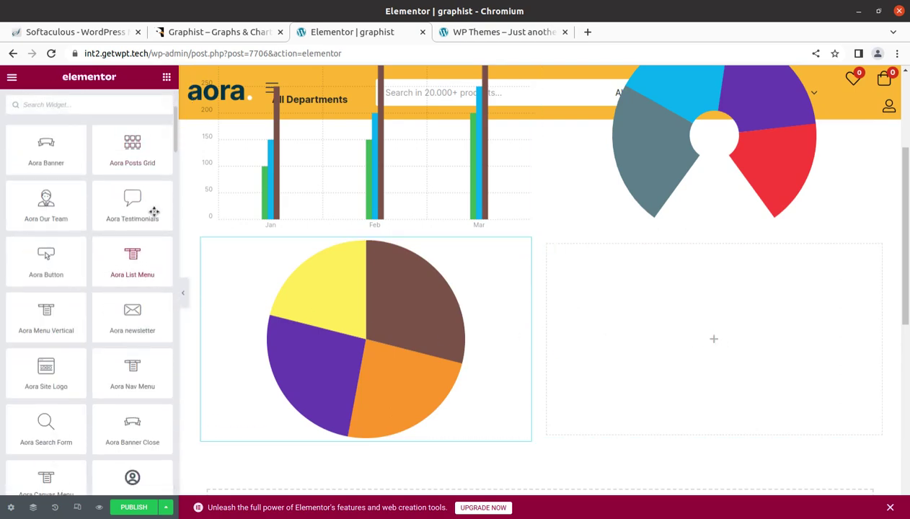
drag(175, 153, 174, 154)
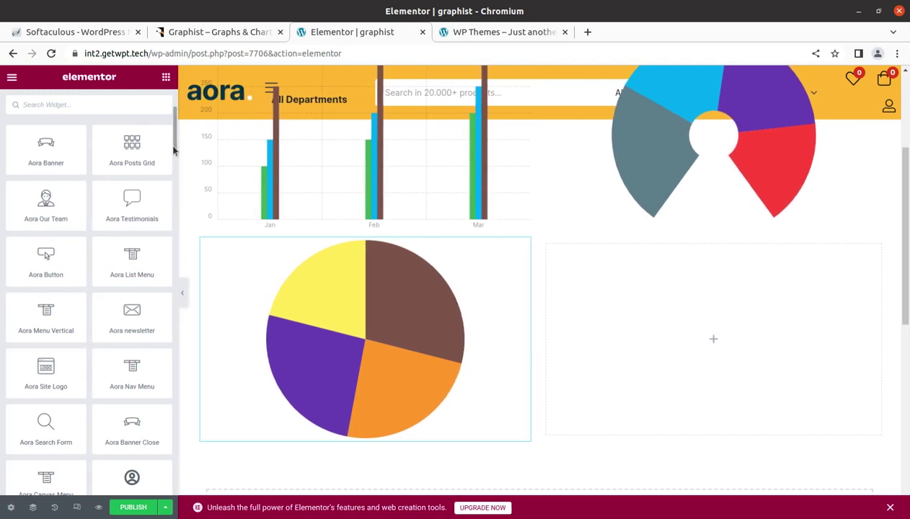
- Place a Jan–Mar Dots Chart in the right column and scroll to review all four charts
drag(173, 150, 150, 493)
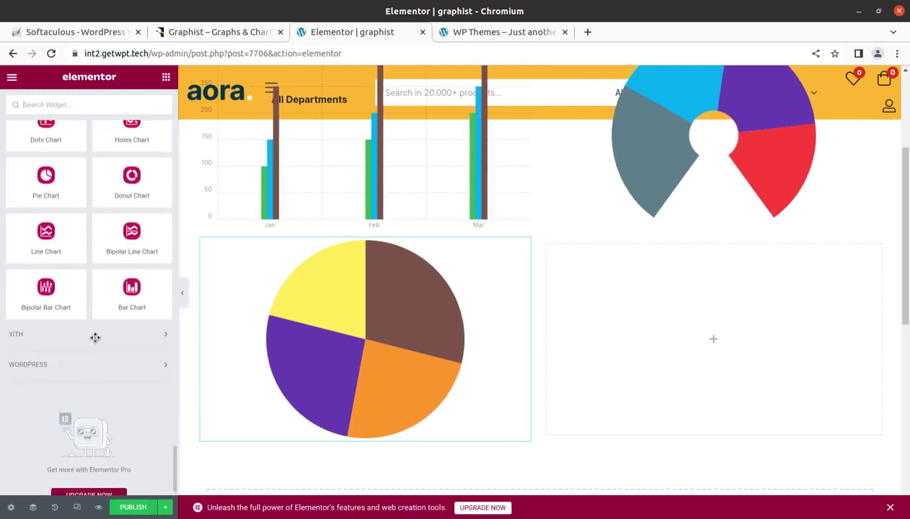
scroll(95, 337, up, 2)
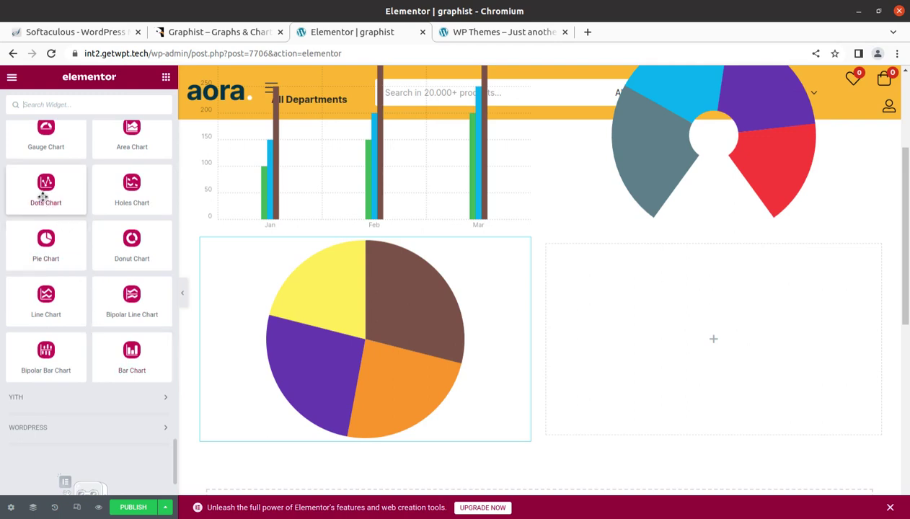
drag(43, 195, 690, 372)
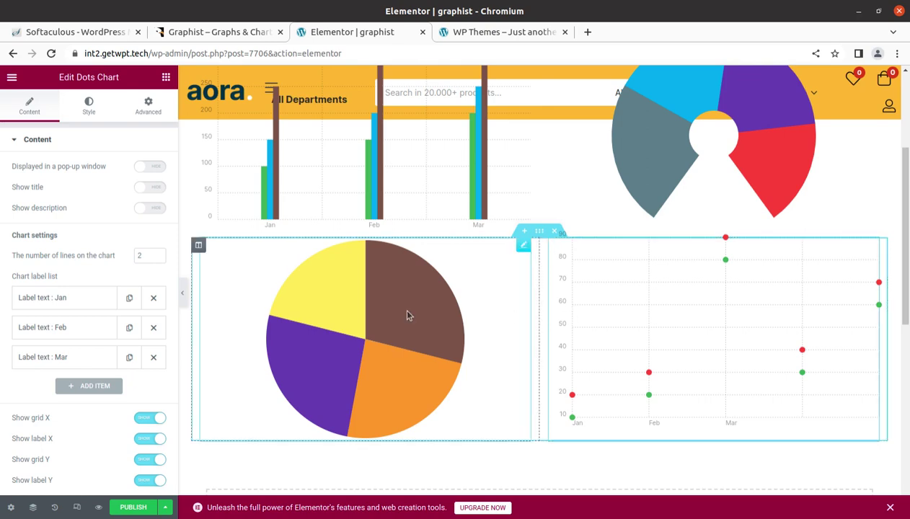
scroll(512, 339, down, 1)
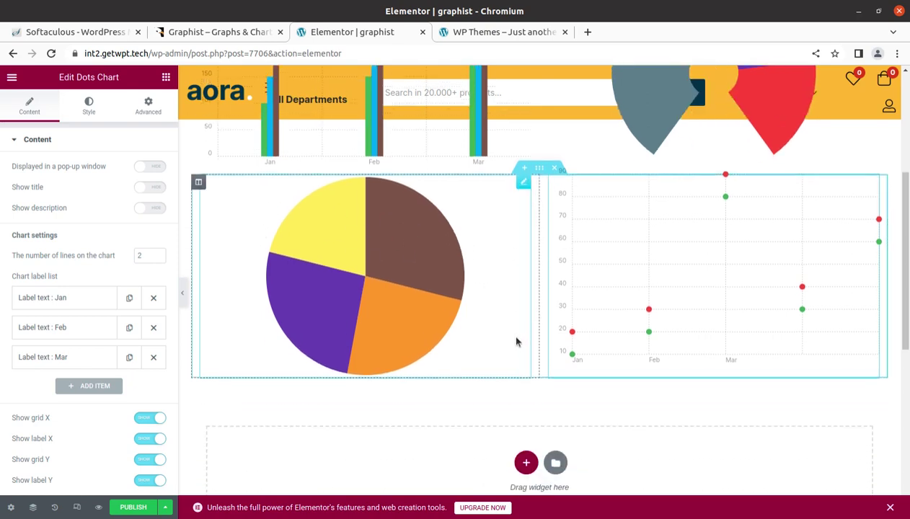
scroll(476, 339, down, 2)
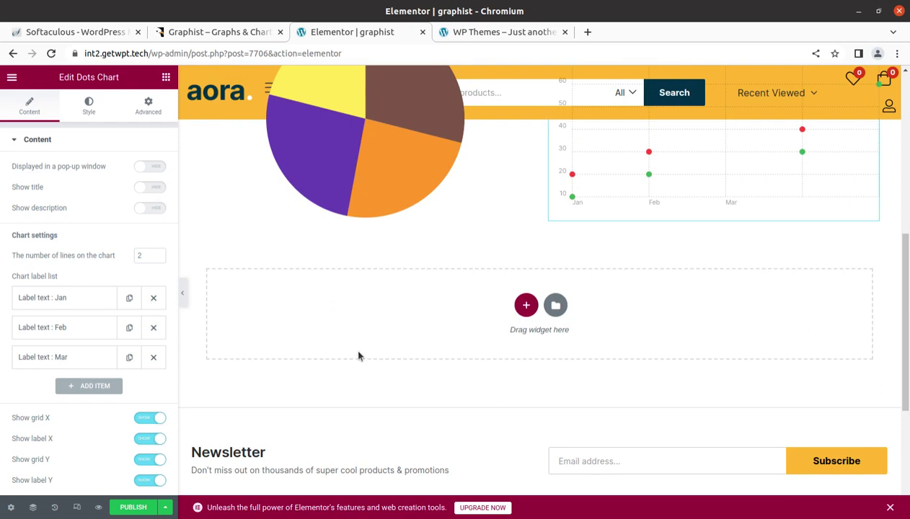
scroll(360, 353, up, 2)
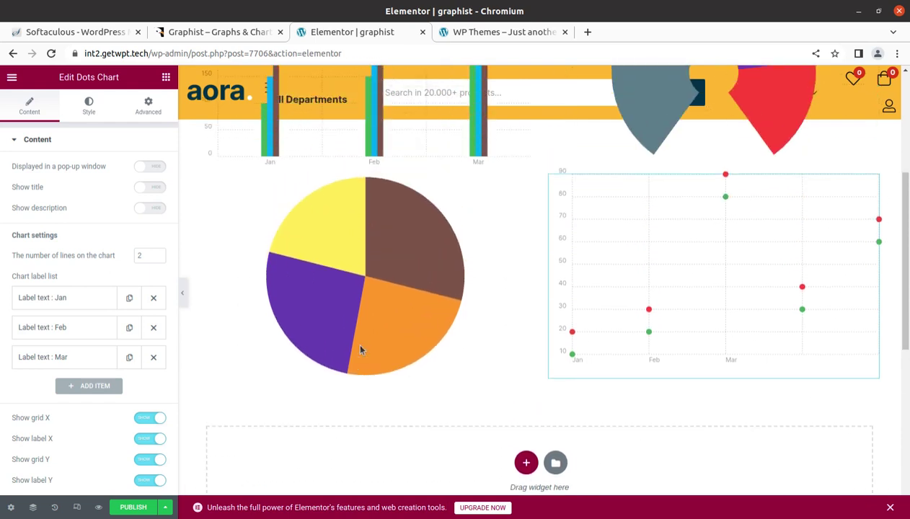
scroll(361, 350, up, 3)
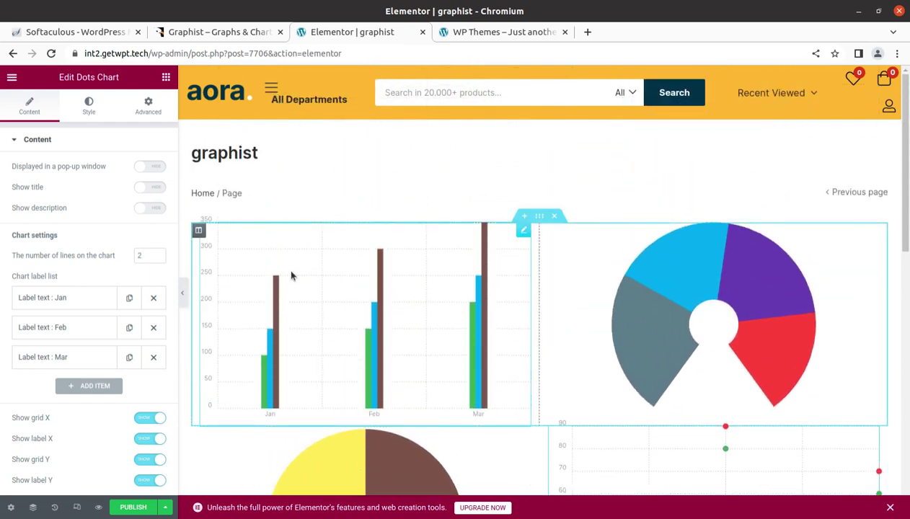
- Publish the graphist page and check its charts on the live site
click(129, 508)
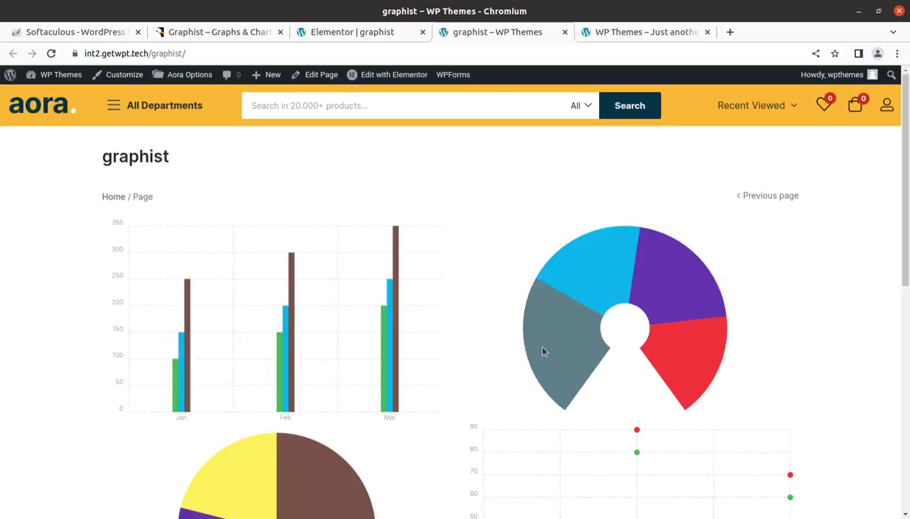
scroll(548, 350, down, 5)
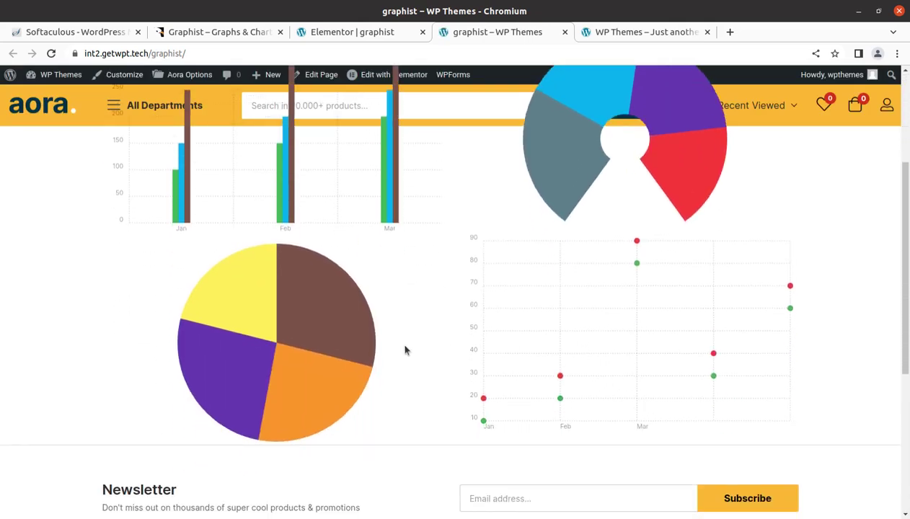
scroll(338, 353, up, 3)
scroll(278, 297, down, 4)
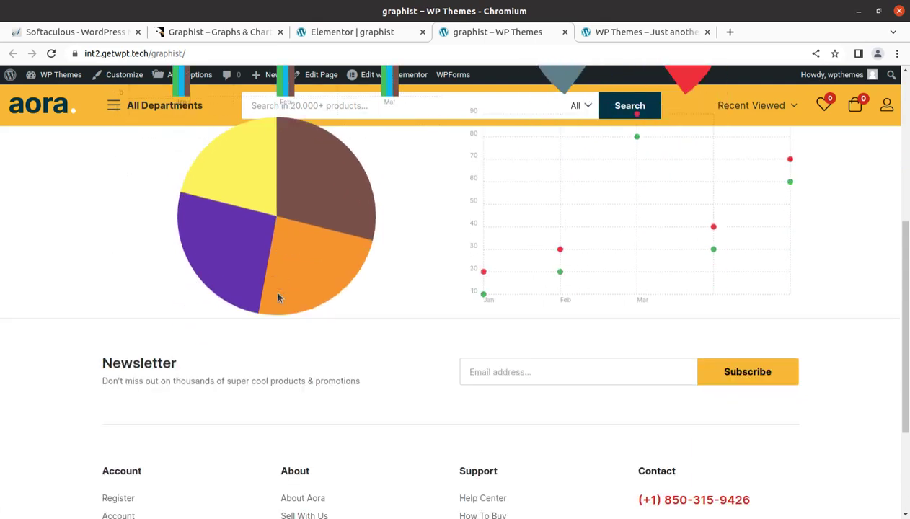
scroll(278, 298, down, 3)
scroll(279, 298, up, 5)
scroll(278, 297, up, 2)
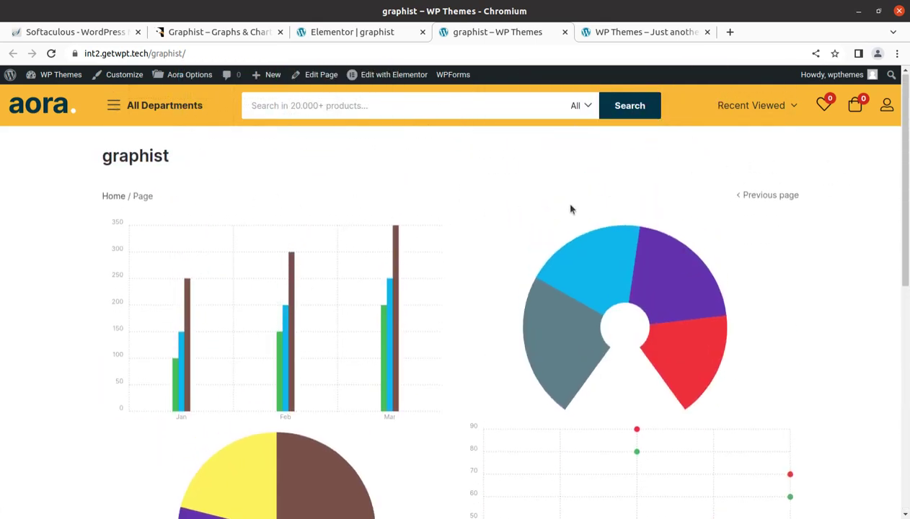
- Scroll through the two rows of live charts, then return to the site's home page
scroll(571, 208, down, 5)
scroll(571, 209, down, 4)
scroll(570, 209, down, 3)
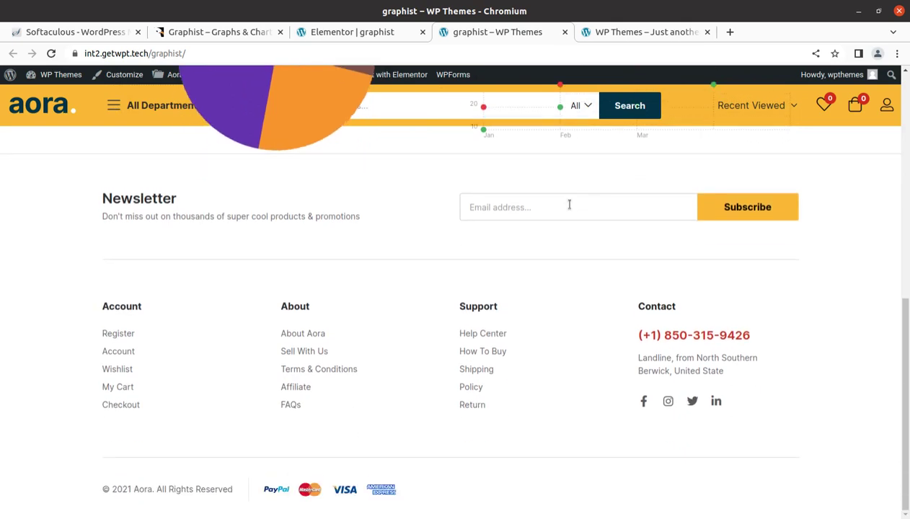
scroll(330, 281, up, 2)
scroll(330, 281, up, 4)
scroll(330, 283, up, 2)
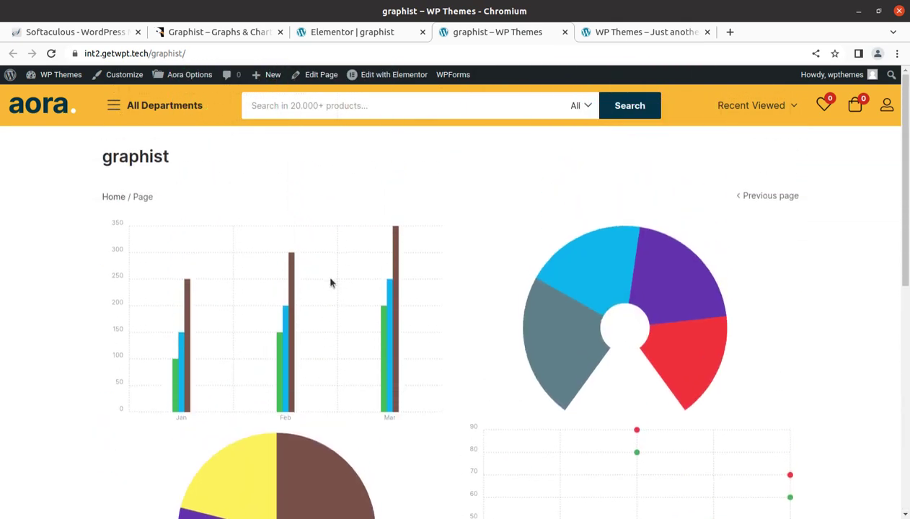
click(33, 114)
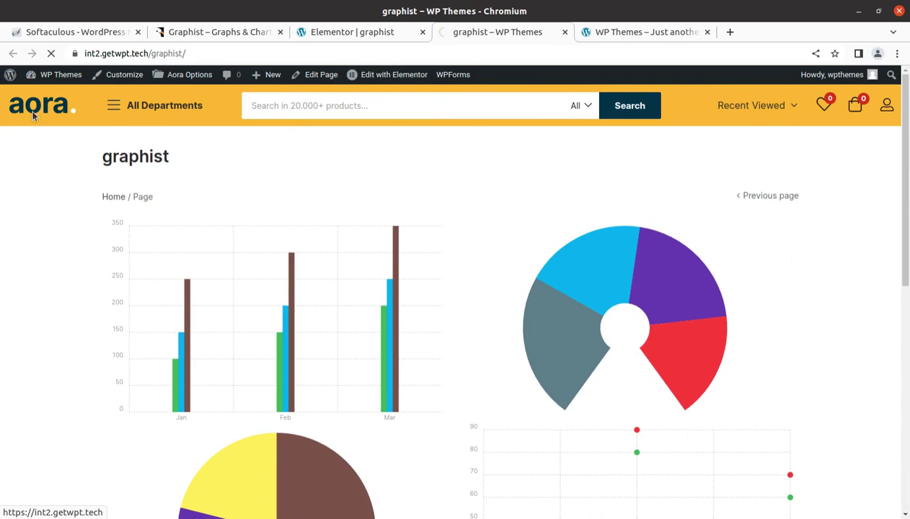